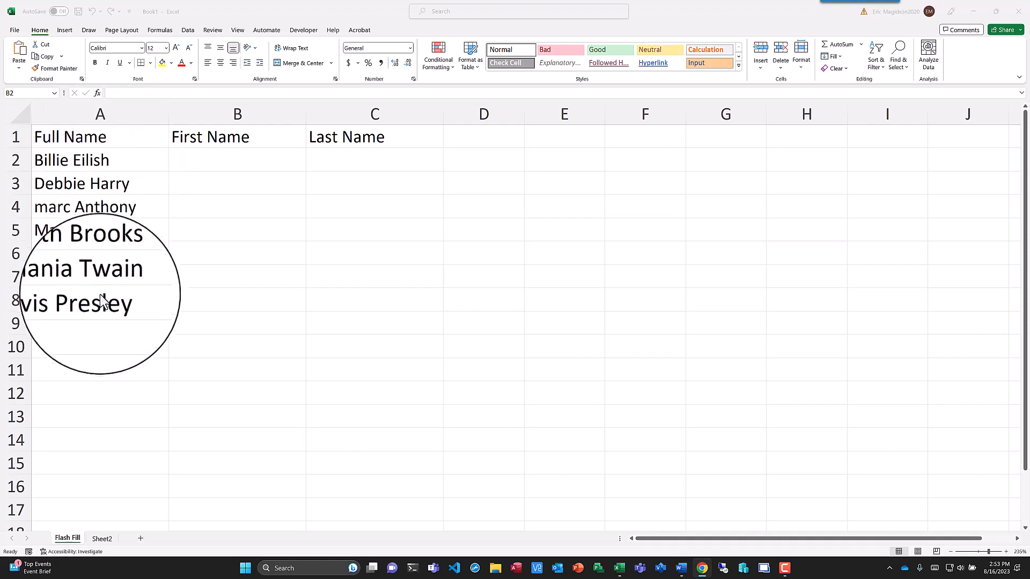
# - Enter the example first name Billie in B2 and the example last name Eilish in C2
pyautogui.click(226, 160)
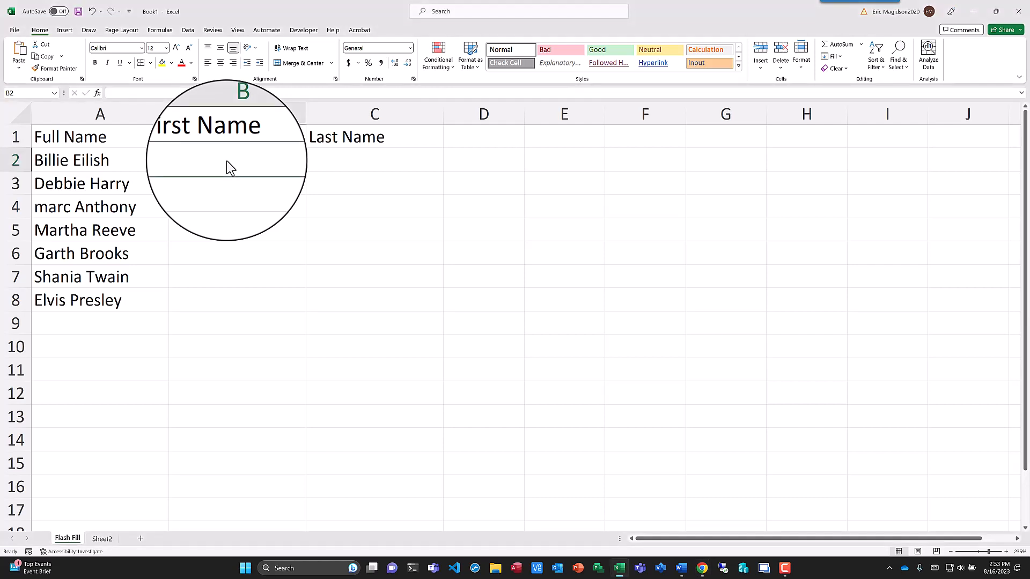
pyautogui.write('Billie')
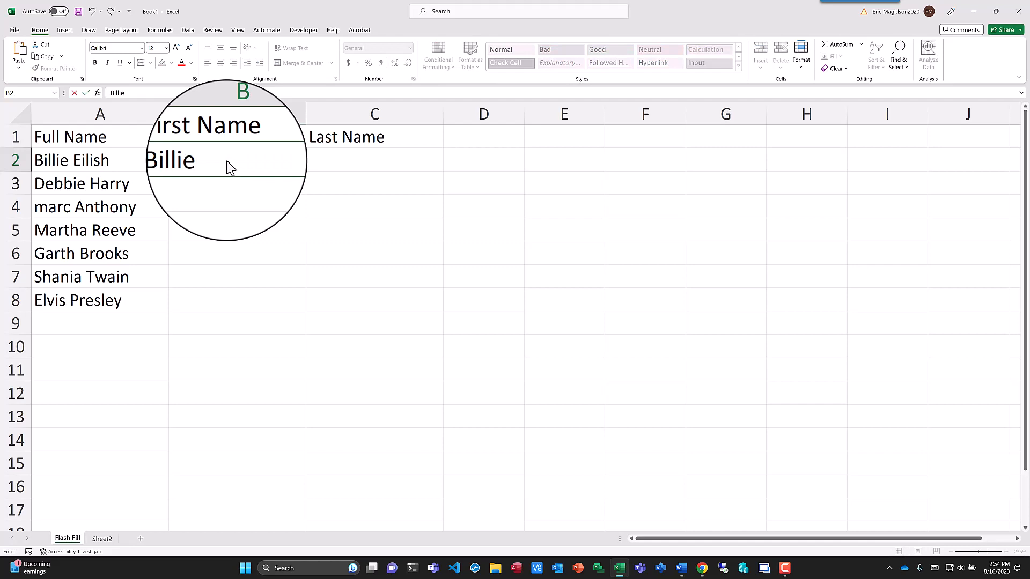
pyautogui.click(340, 161)
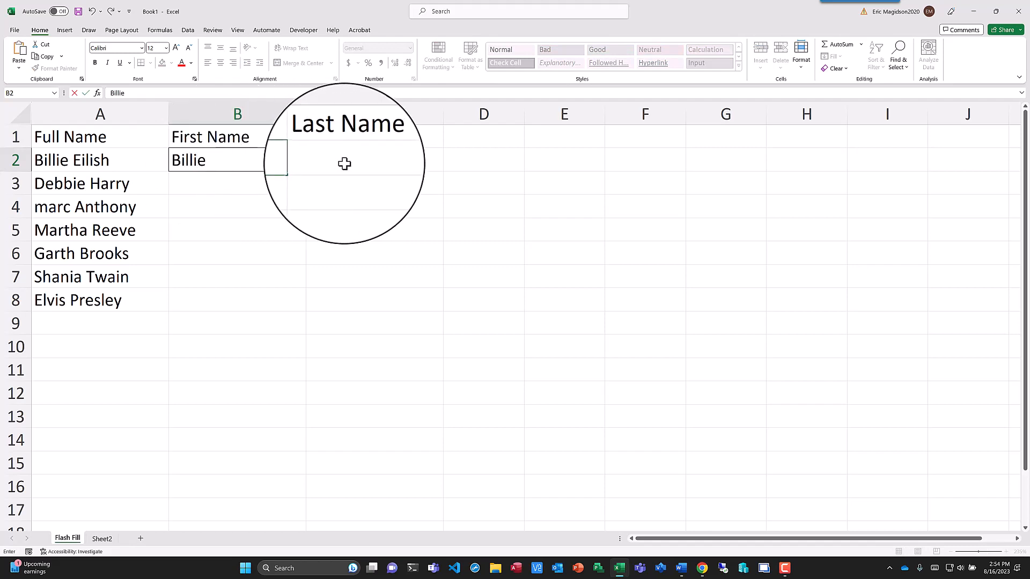
pyautogui.write('Eilish')
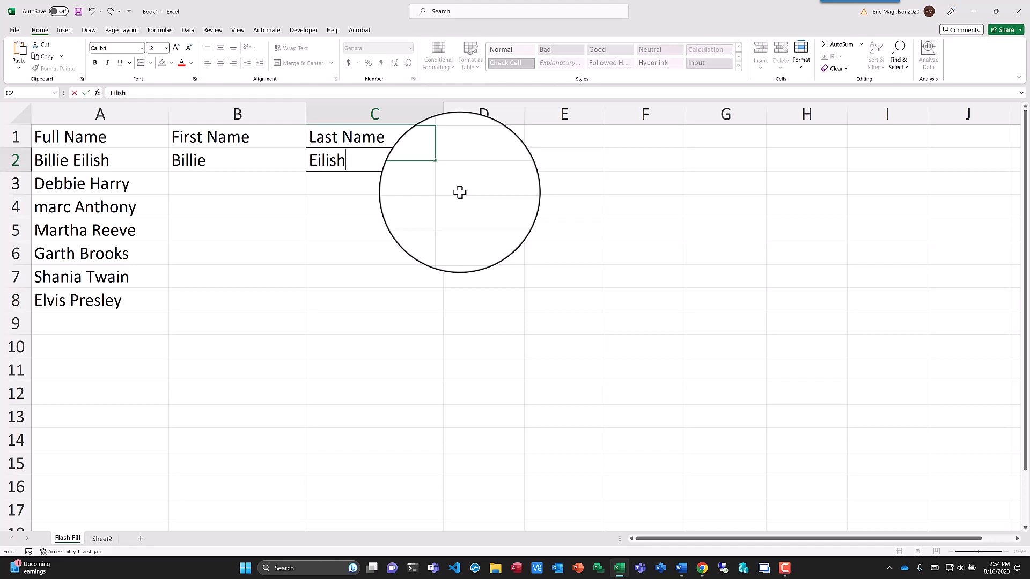
pyautogui.press('Return')
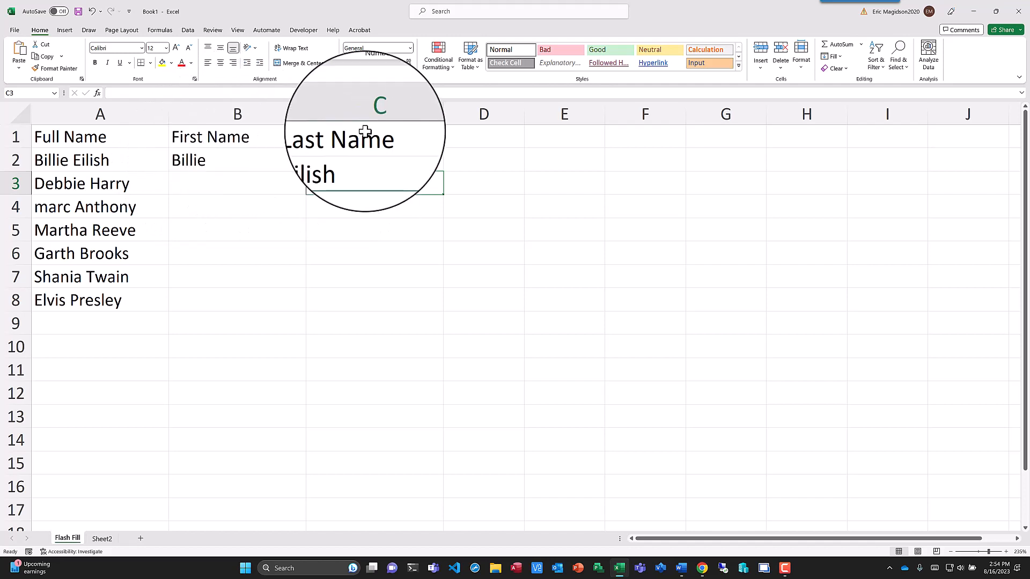
# - Use Flash Fill from B3 and from C3 to complete the First Name and Last Name columns
pyautogui.click(214, 164)
pyautogui.click(212, 183)
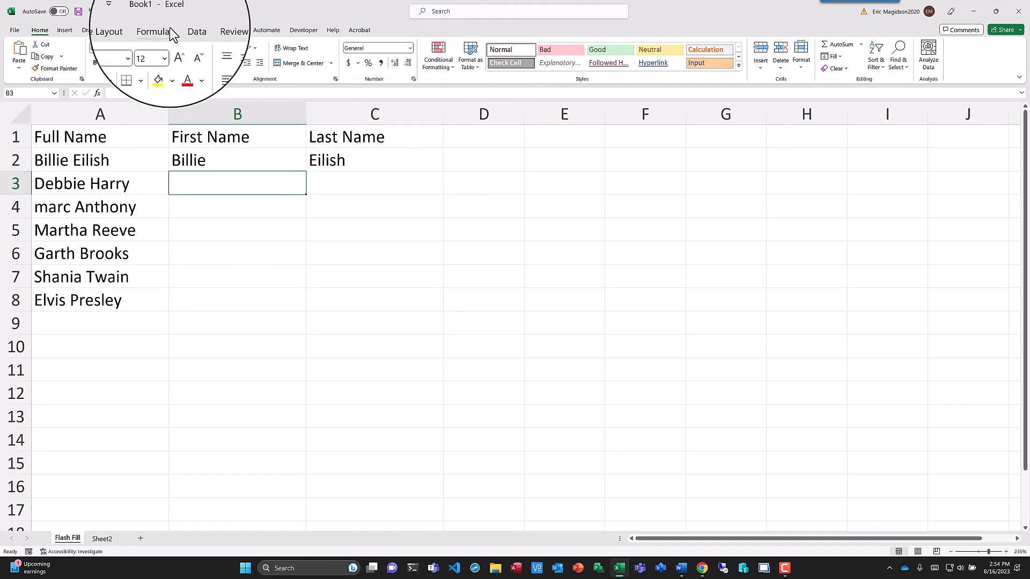
pyautogui.click(186, 32)
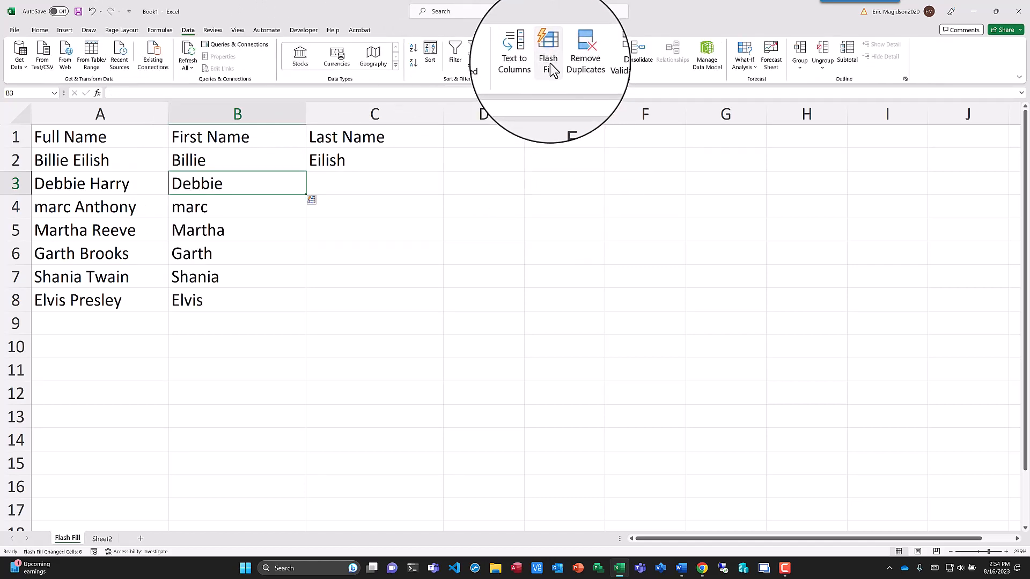
pyautogui.click(361, 184)
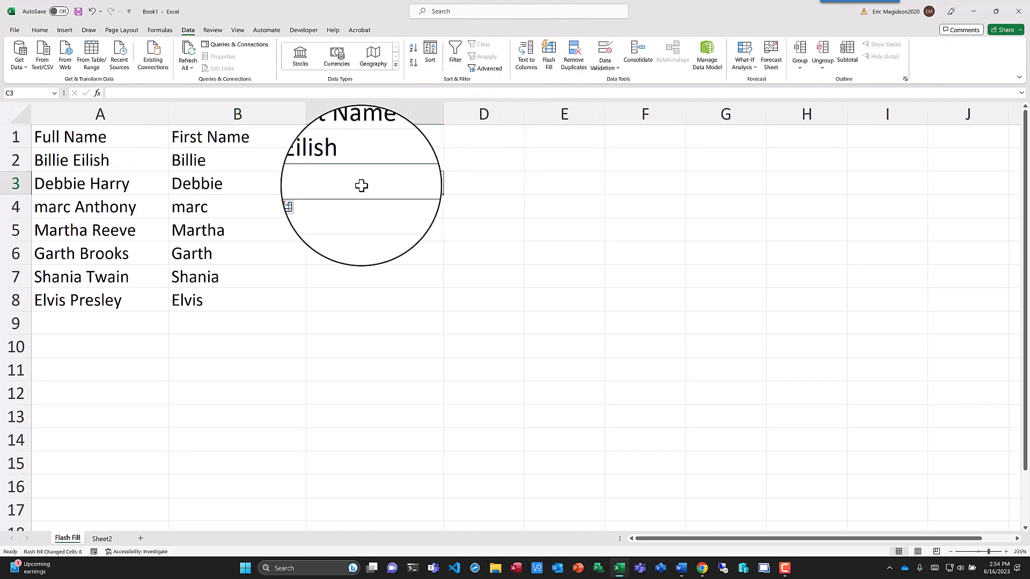
pyautogui.click(549, 59)
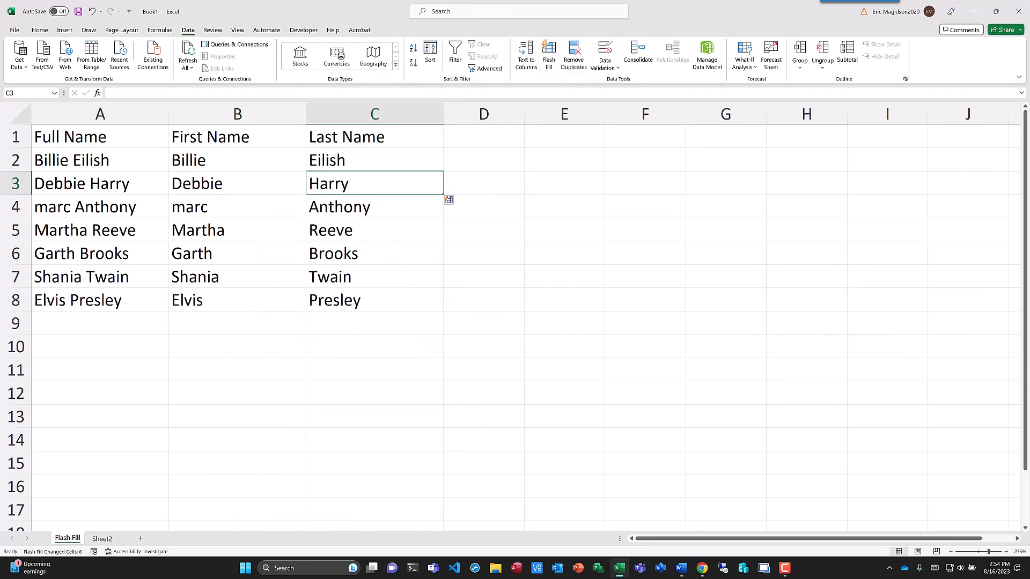
# - On Sheet2, enter the formula =SUM(B2:B13) in cell B15 to total the January column
pyautogui.click(102, 539)
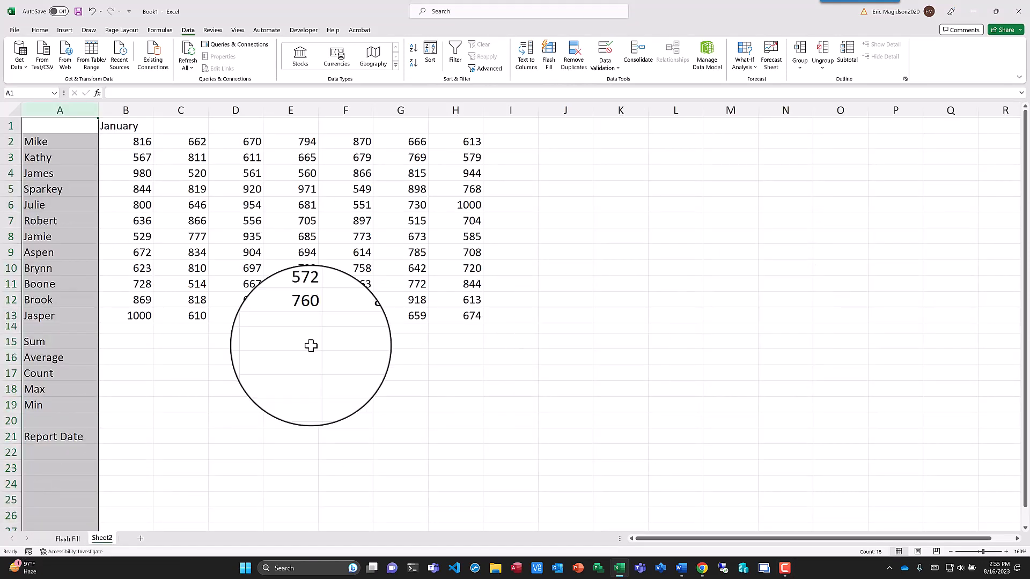
pyautogui.click(121, 341)
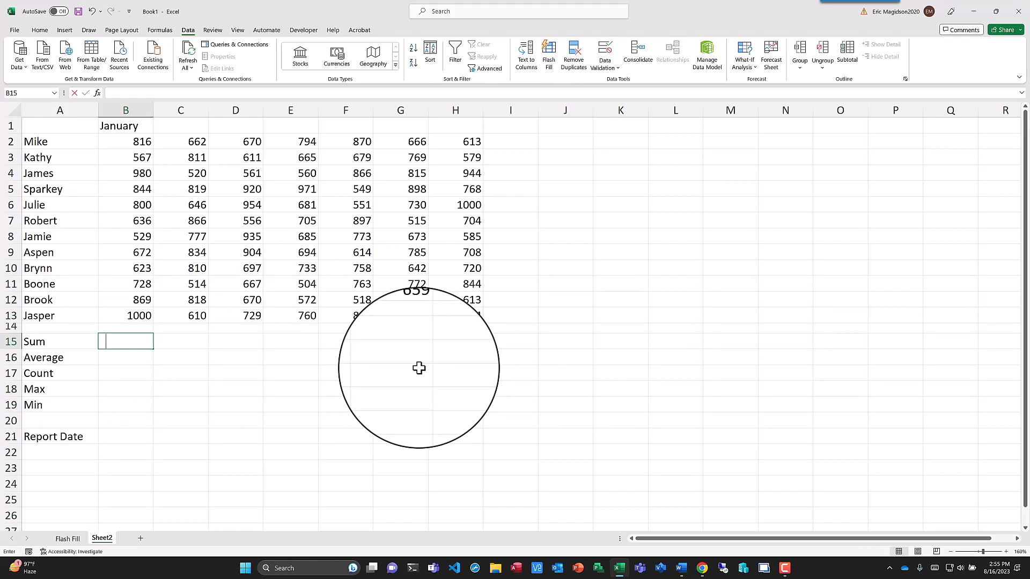
pyautogui.write('=')
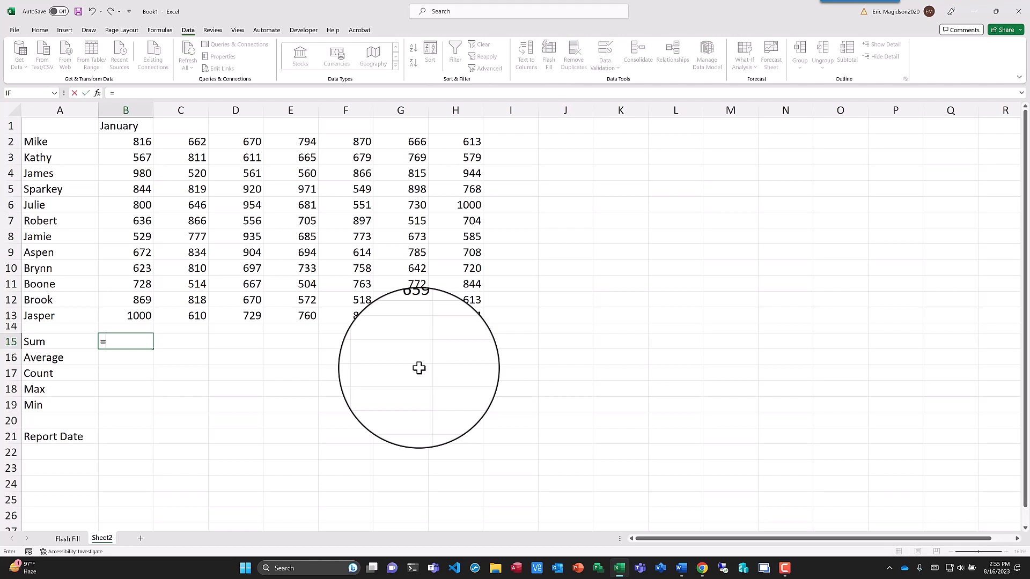
pyautogui.write('SUM')
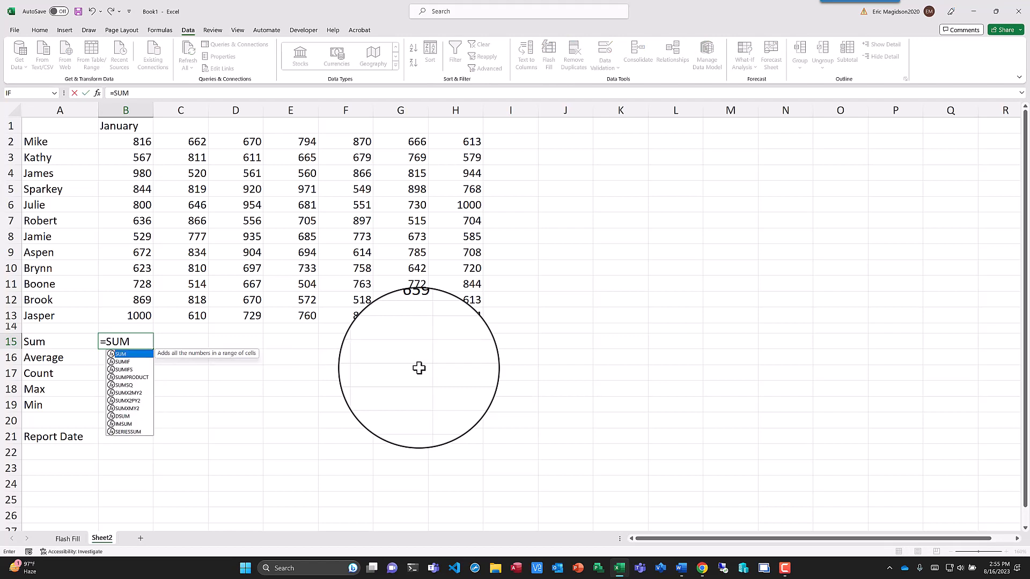
pyautogui.write('(')
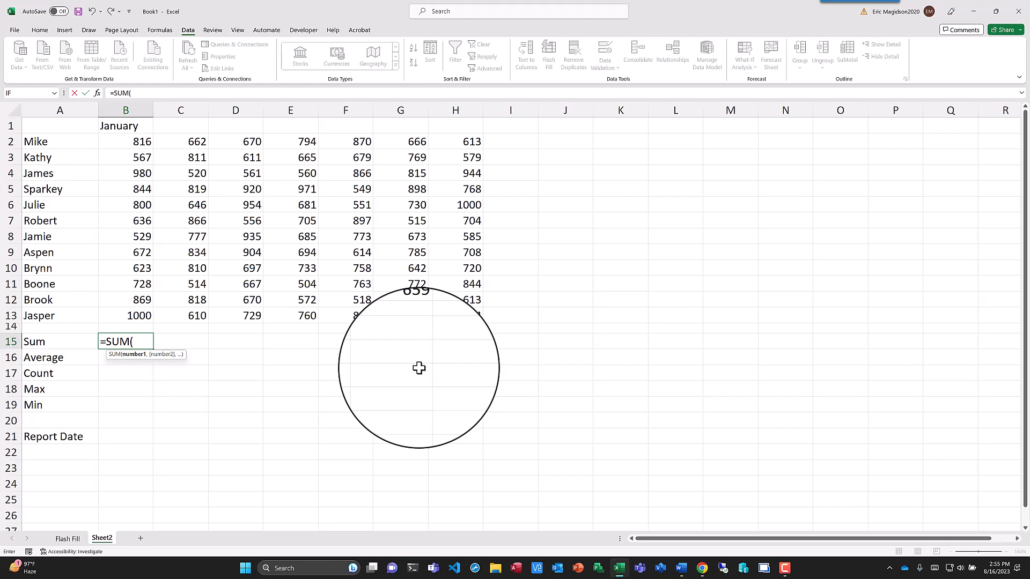
pyautogui.write('B2:')
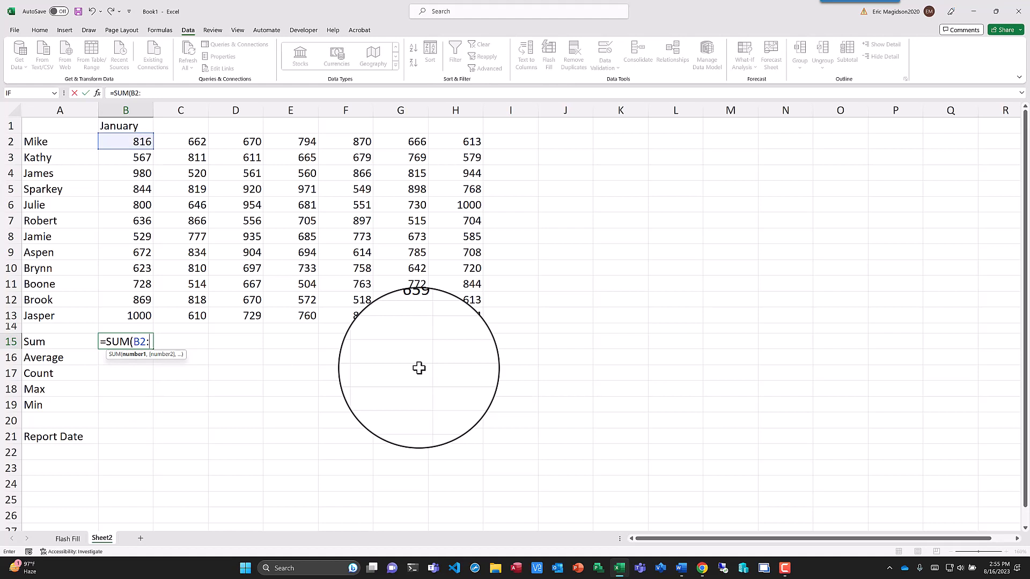
pyautogui.write('B13')
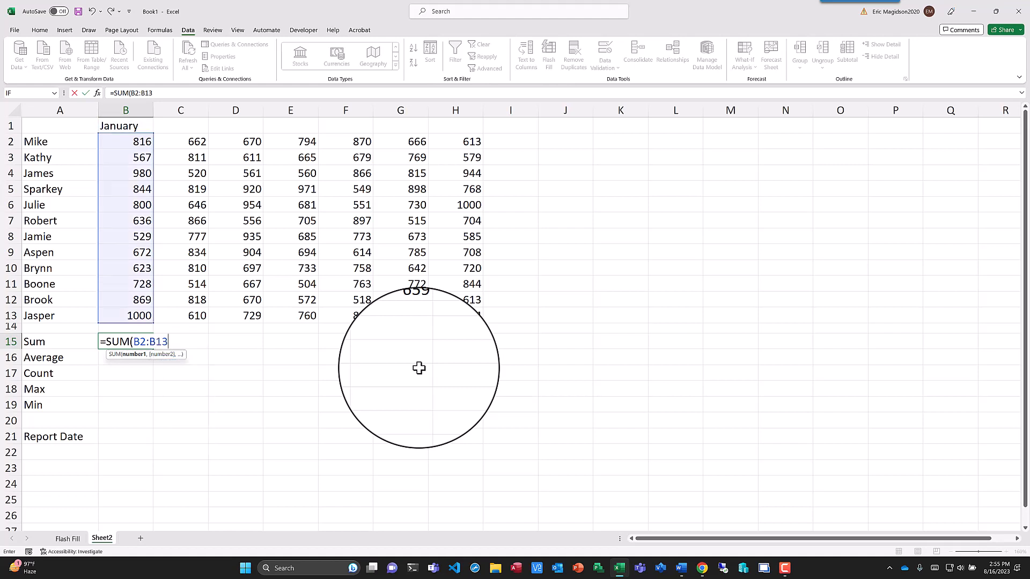
pyautogui.write(')')
pyautogui.press('Return')
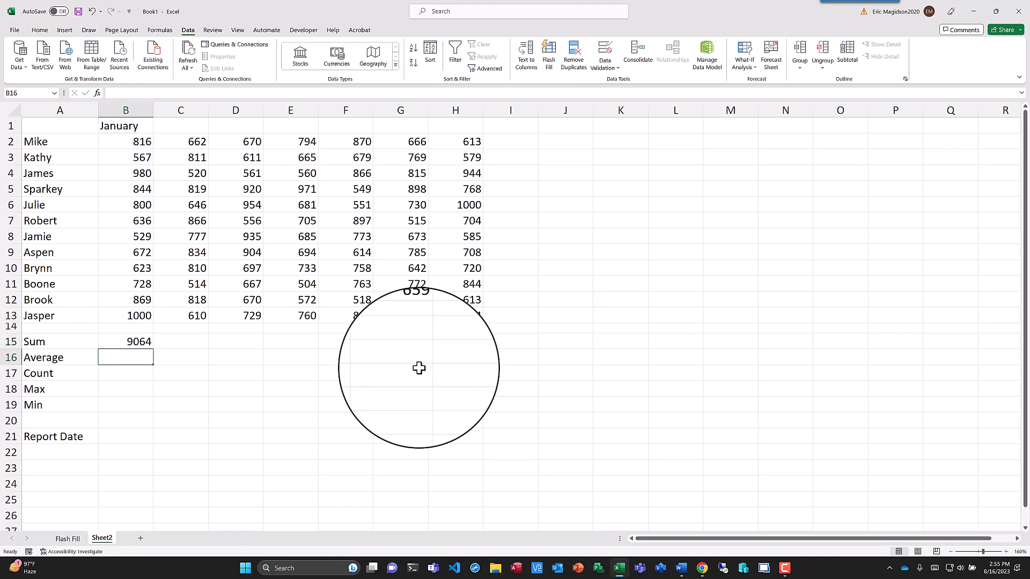
# - Fill the sum formula from B15 across to H15 and check the cell references in H15
pyautogui.doubleClick(125, 342)
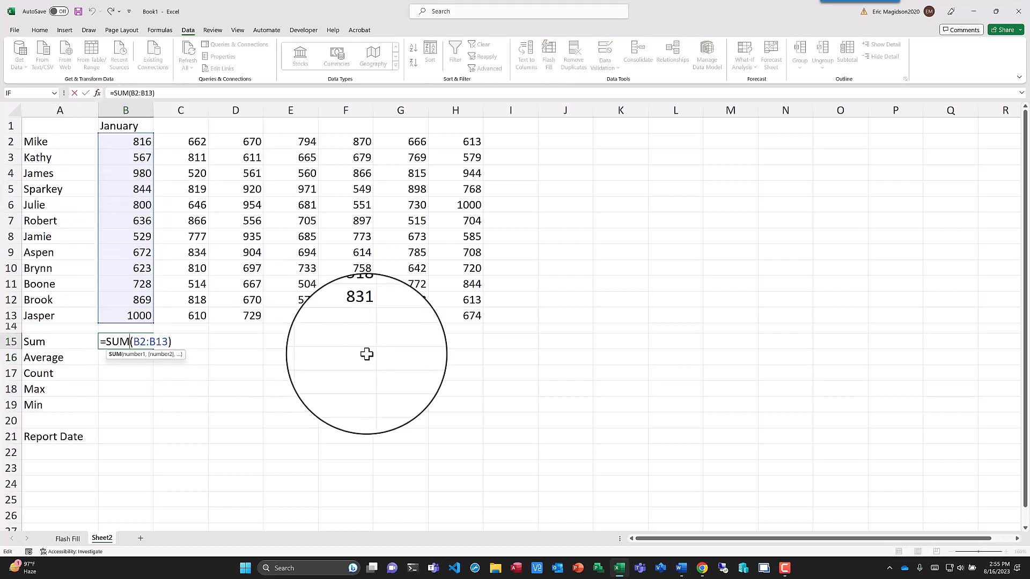
pyautogui.press('Tab')
pyautogui.click(135, 345)
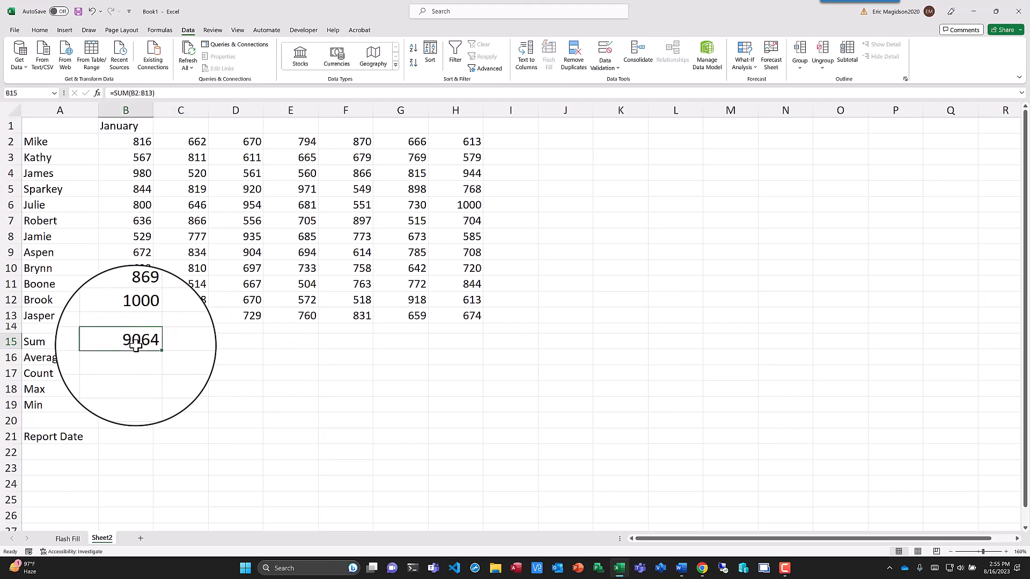
pyautogui.moveTo(155, 351); pyautogui.dragTo(473, 351)
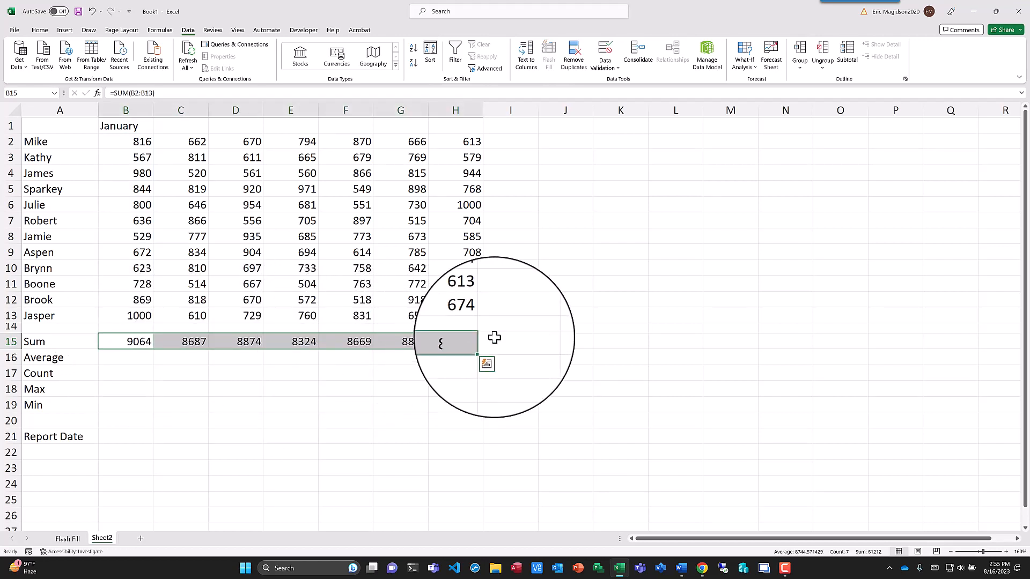
pyautogui.click(470, 342)
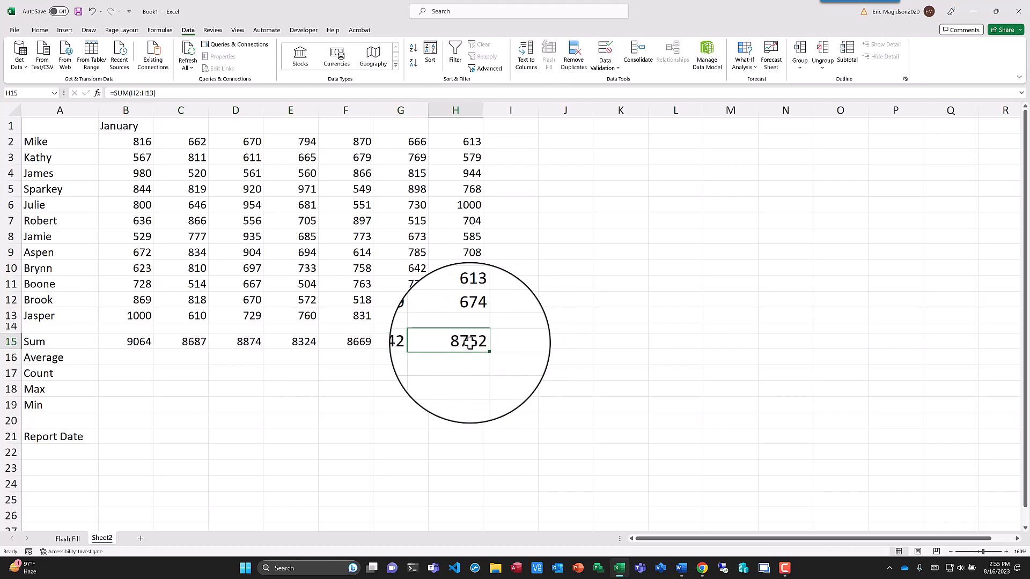
pyautogui.doubleClick(470, 342)
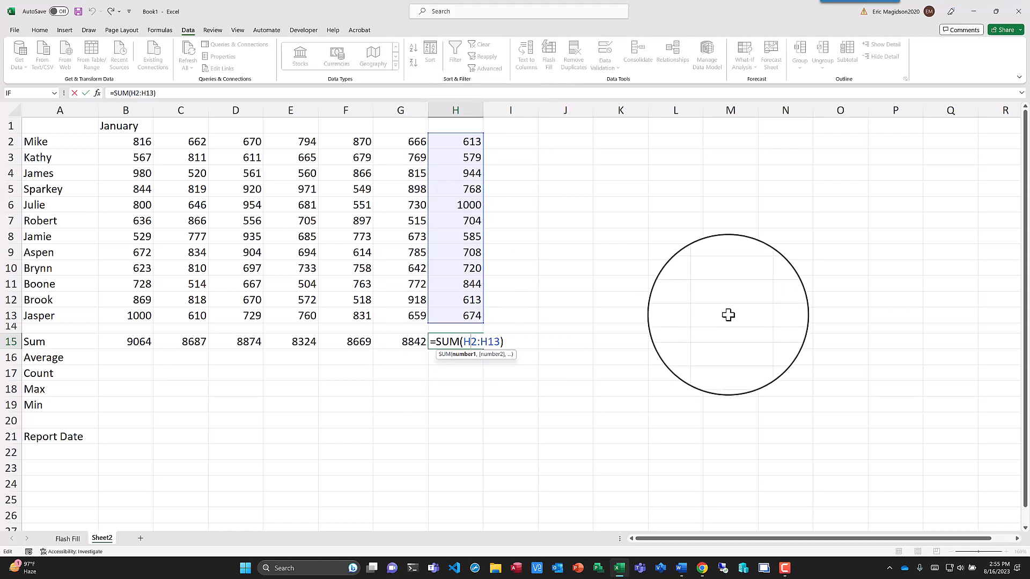
# - Insert an AutoSum Average in B16 with its range set to B2:B13
pyautogui.click(122, 358)
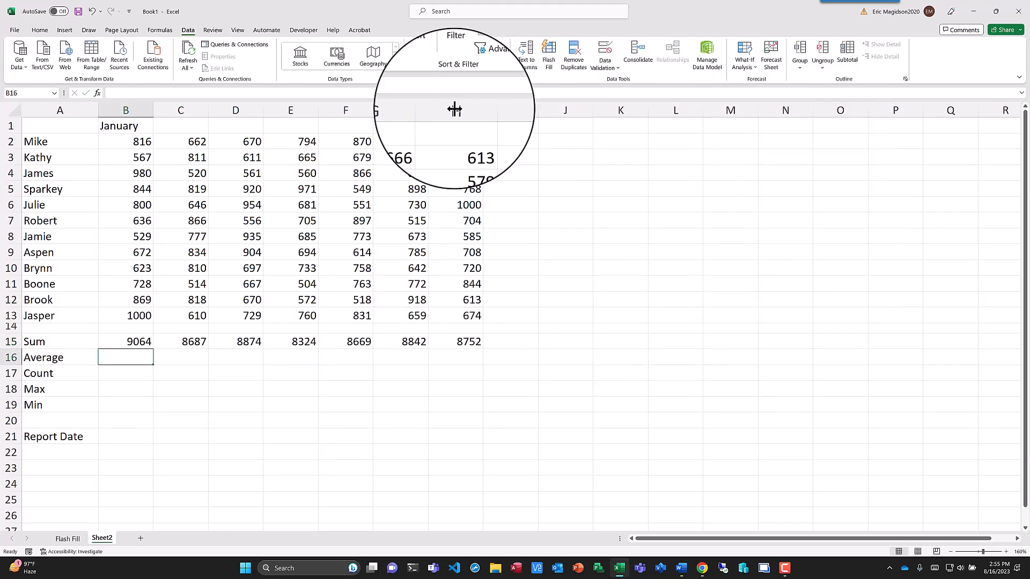
pyautogui.click(40, 31)
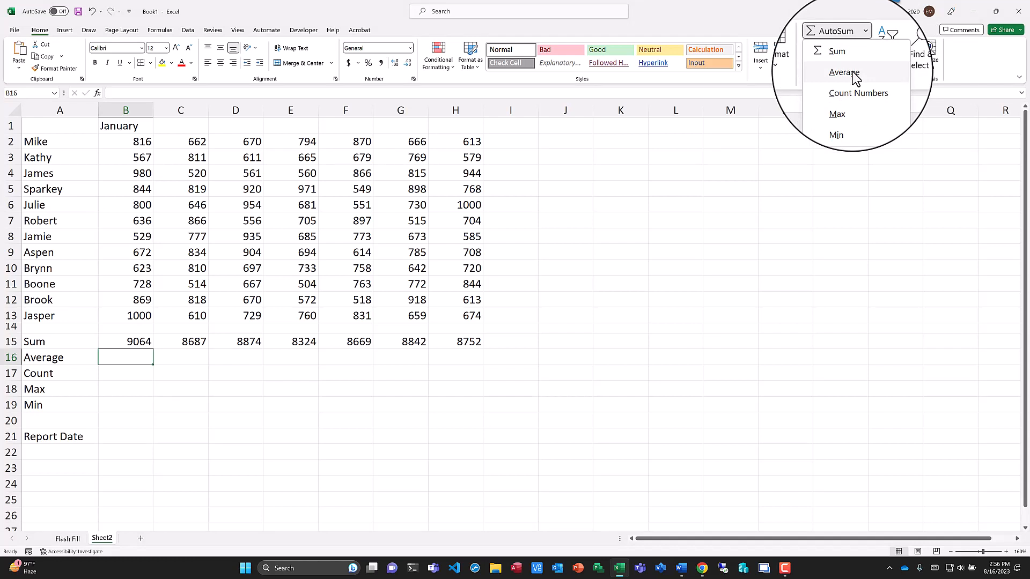
pyautogui.click(855, 77)
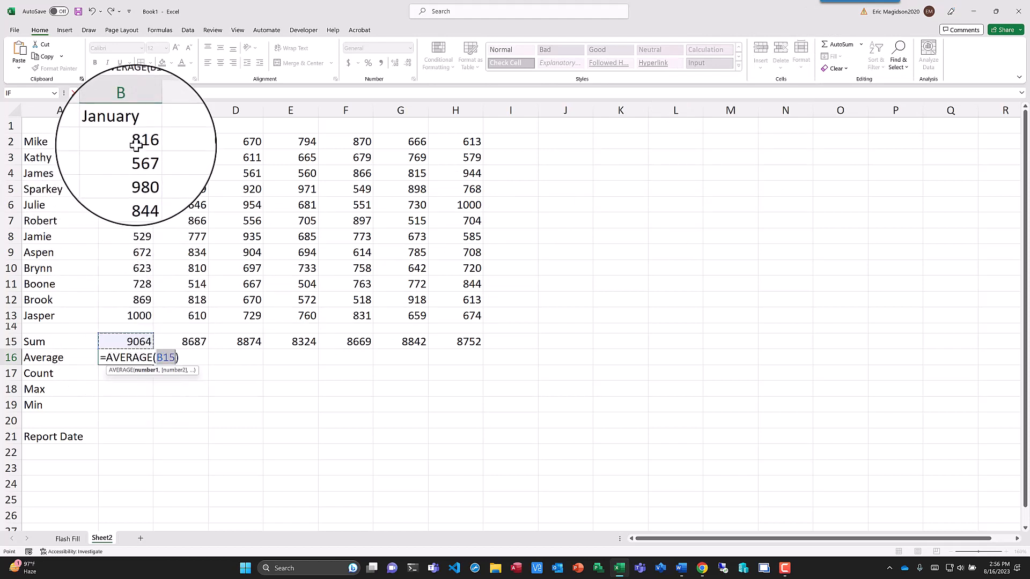
pyautogui.moveTo(135, 144); pyautogui.dragTo(131, 313)
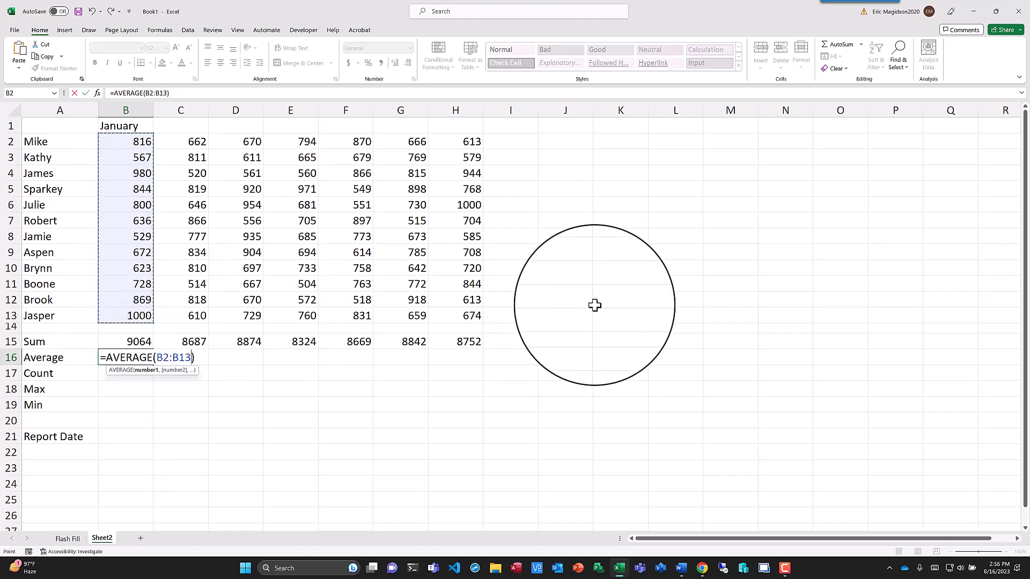
pyautogui.press('Return')
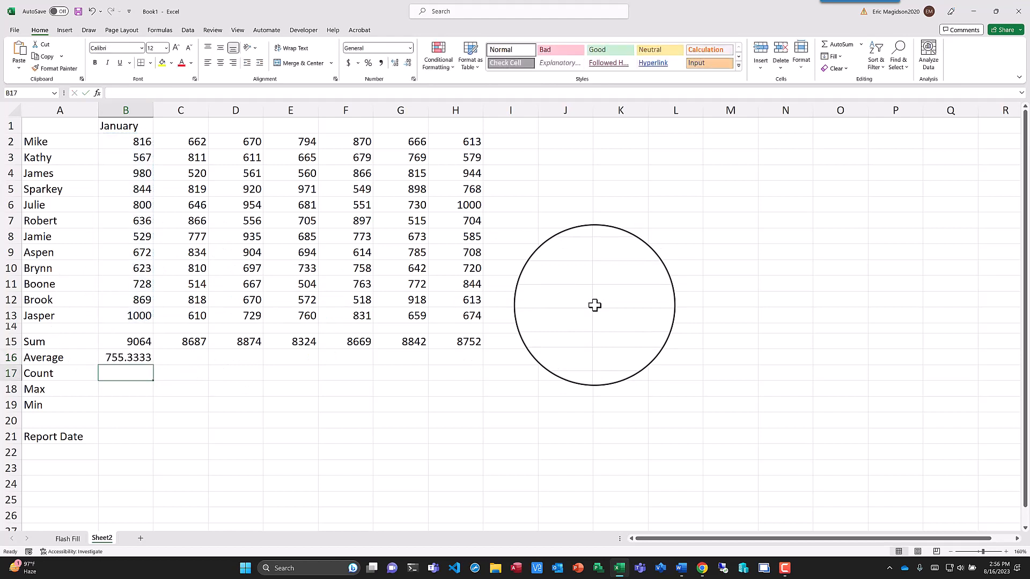
# - Fill the average formula from B16 across to H16 and reduce the averages to zero decimal places
pyautogui.click(143, 357)
pyautogui.moveTo(155, 367); pyautogui.dragTo(470, 370)
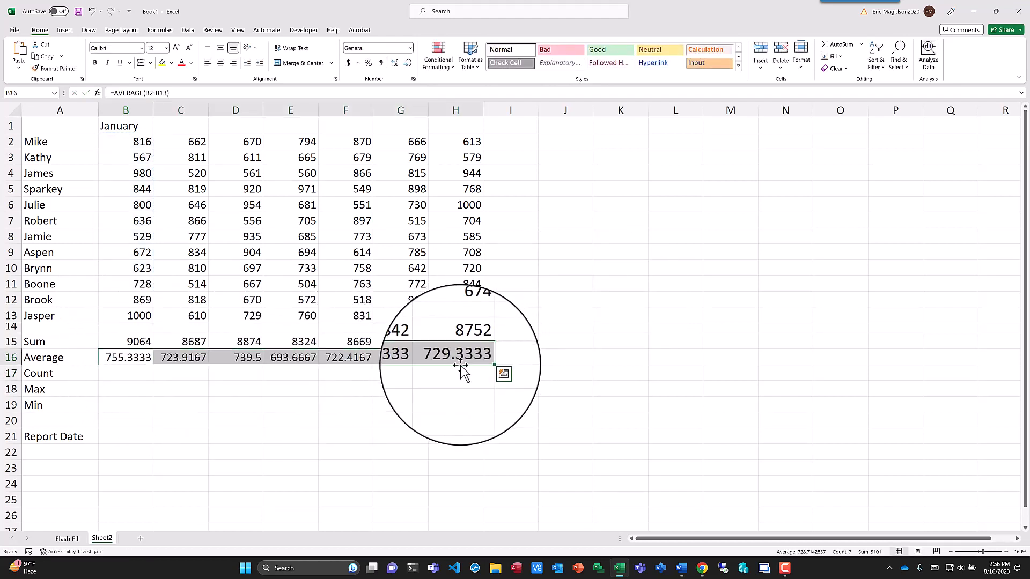
pyautogui.moveTo(129, 357); pyautogui.dragTo(436, 357)
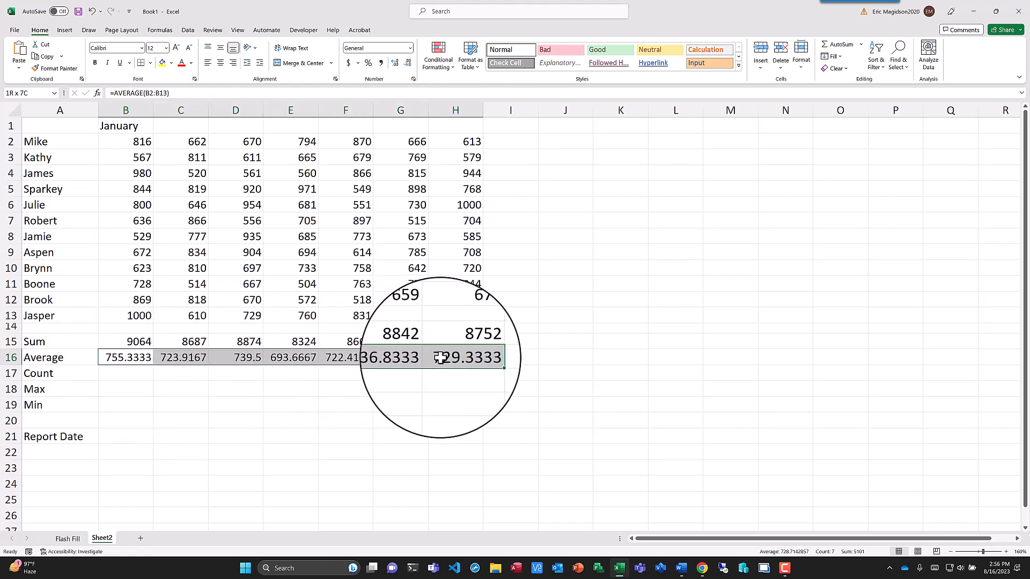
pyautogui.click(409, 65)
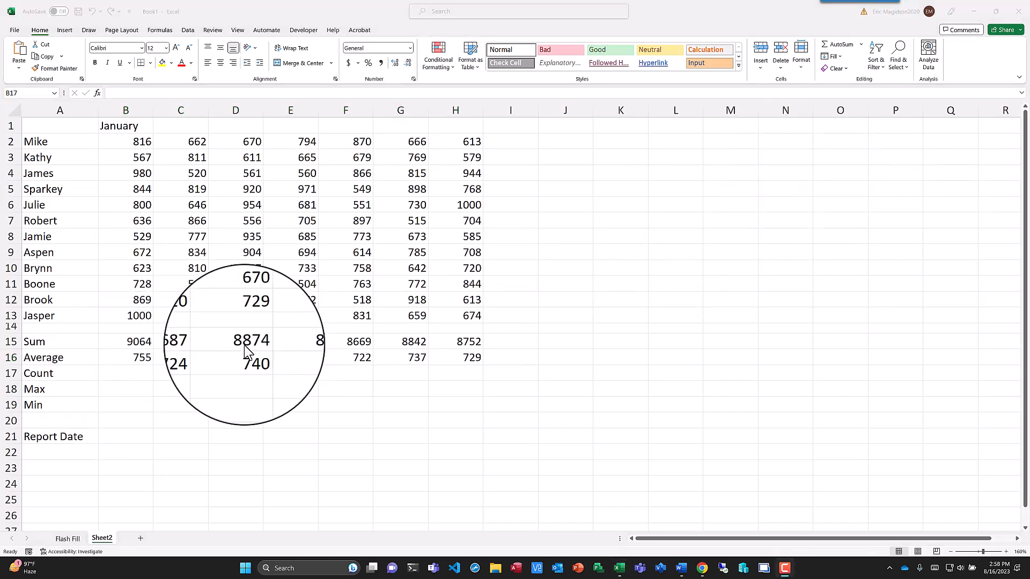
# - Insert an AutoSum Count Numbers formula in B17 with its range set to B2:B13
pyautogui.click(115, 374)
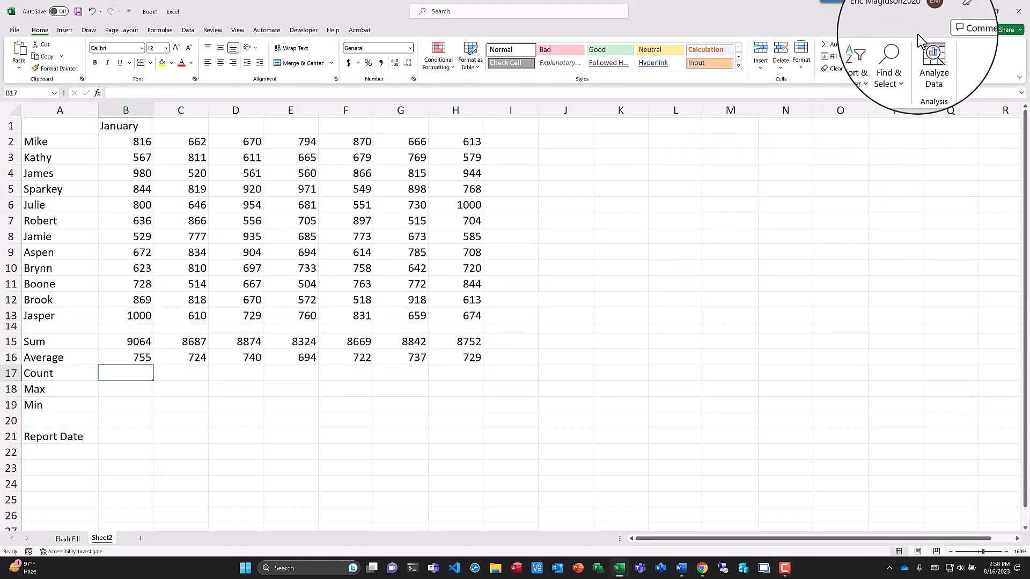
pyautogui.click(862, 51)
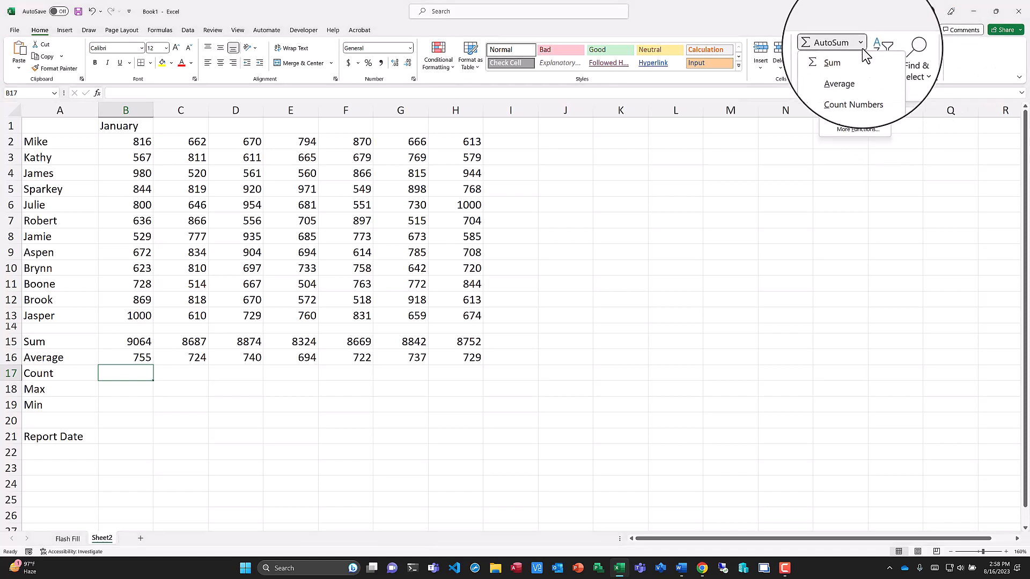
pyautogui.click(854, 90)
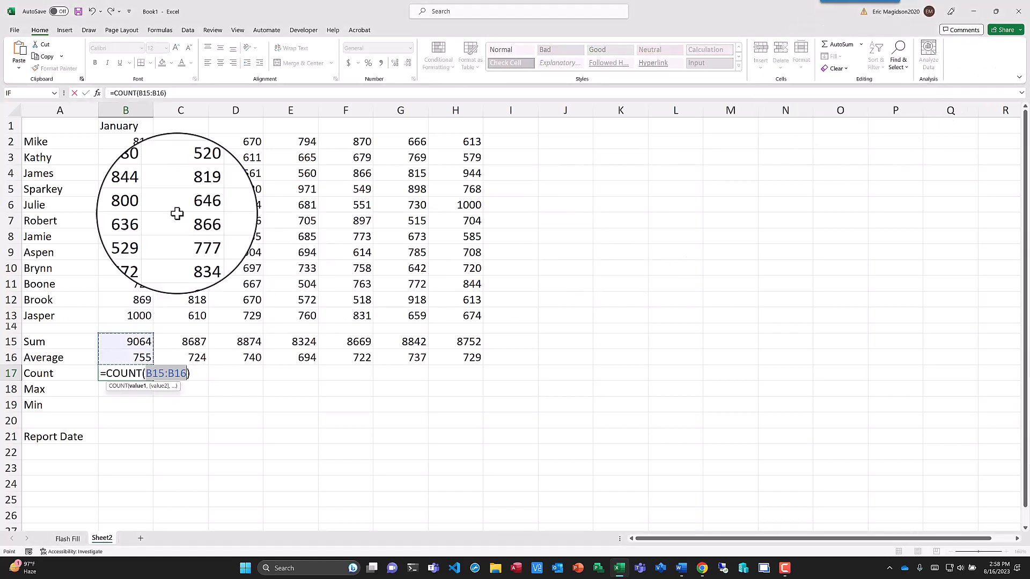
pyautogui.click(136, 142)
pyautogui.moveTo(135, 143); pyautogui.dragTo(123, 315)
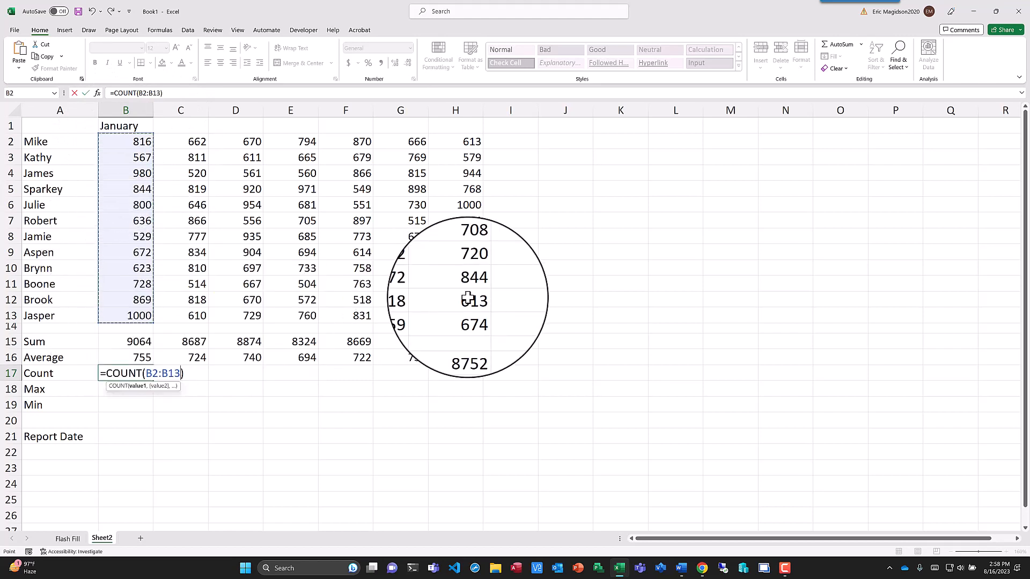
pyautogui.press('Return')
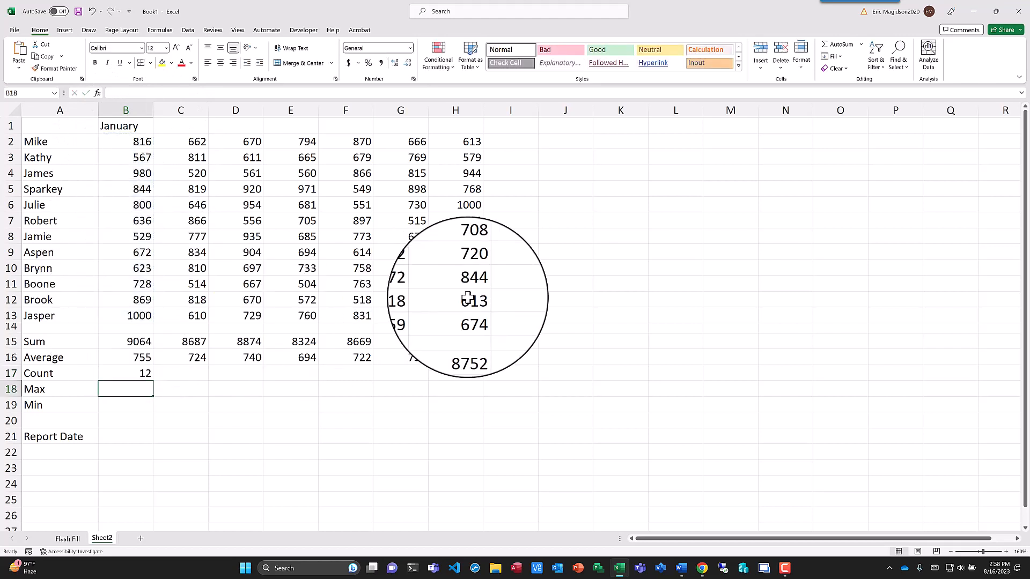
# - Fill the count formula from B17 across to H17 and test it by clearing B6 and re-entering 800
pyautogui.click(134, 378)
pyautogui.moveTo(157, 380); pyautogui.dragTo(464, 381)
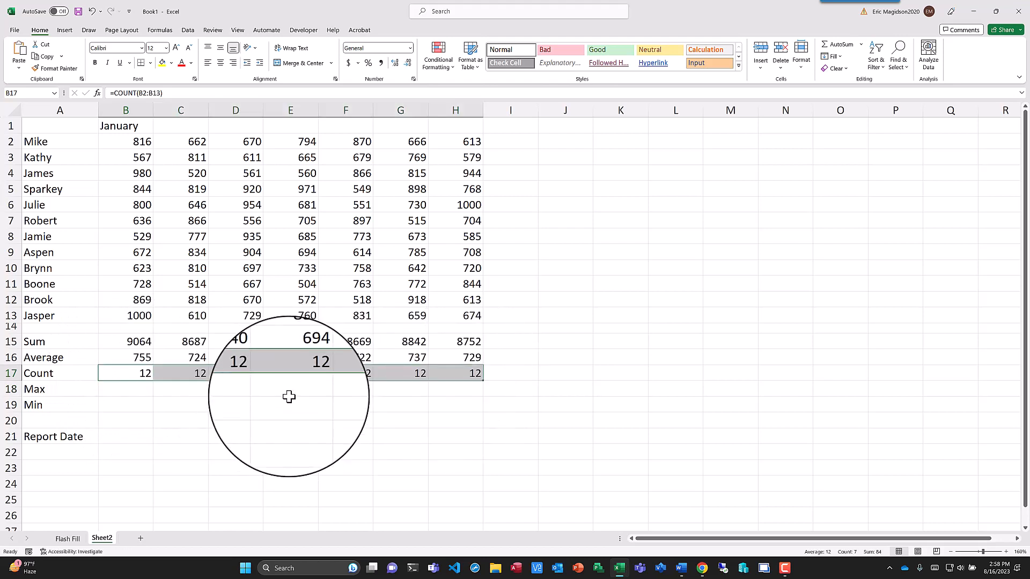
pyautogui.click(142, 204)
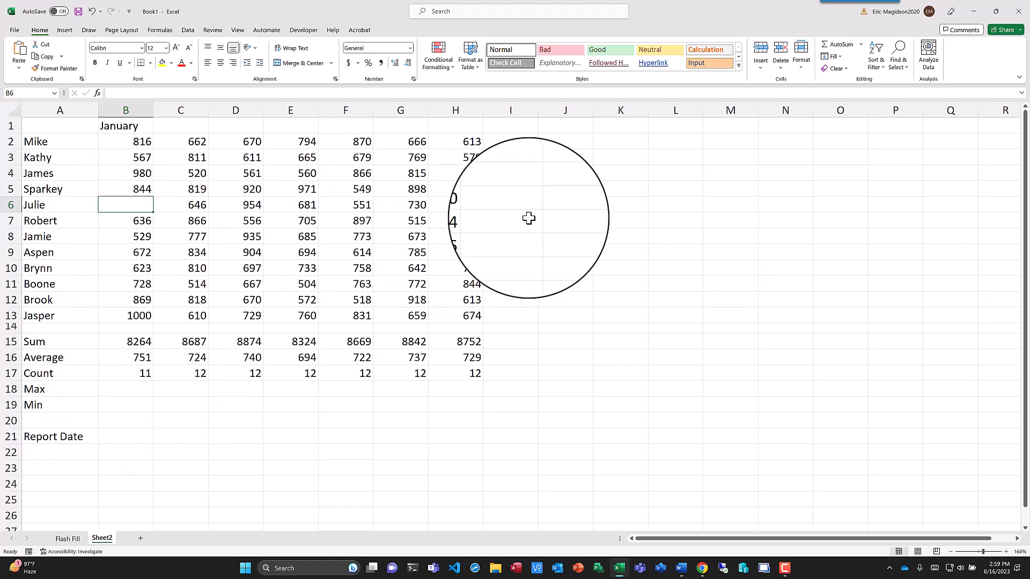
pyautogui.write('00')
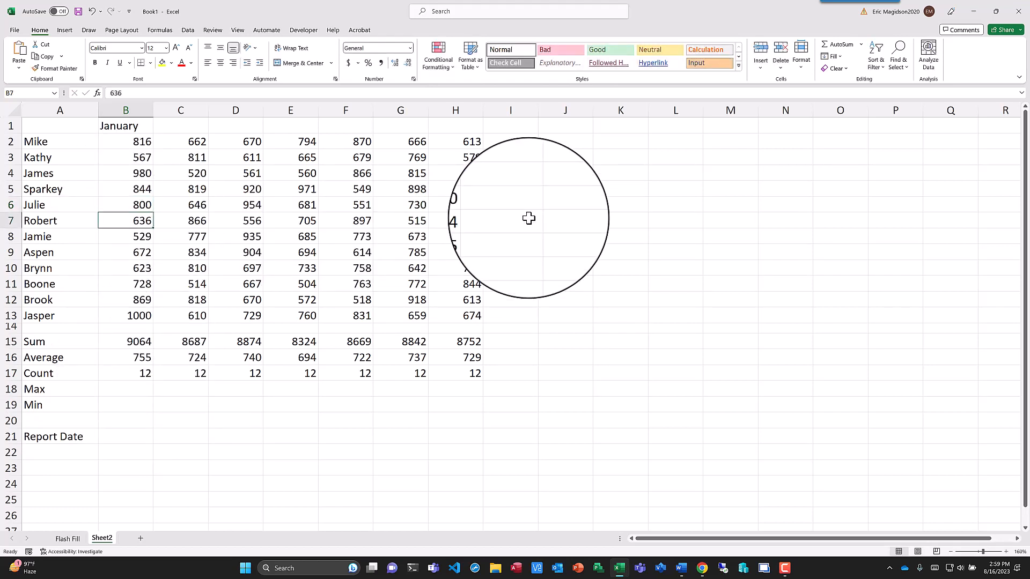
# - Insert an AutoSum Max formula in B18 with its range set to B2:B13
pyautogui.click(136, 389)
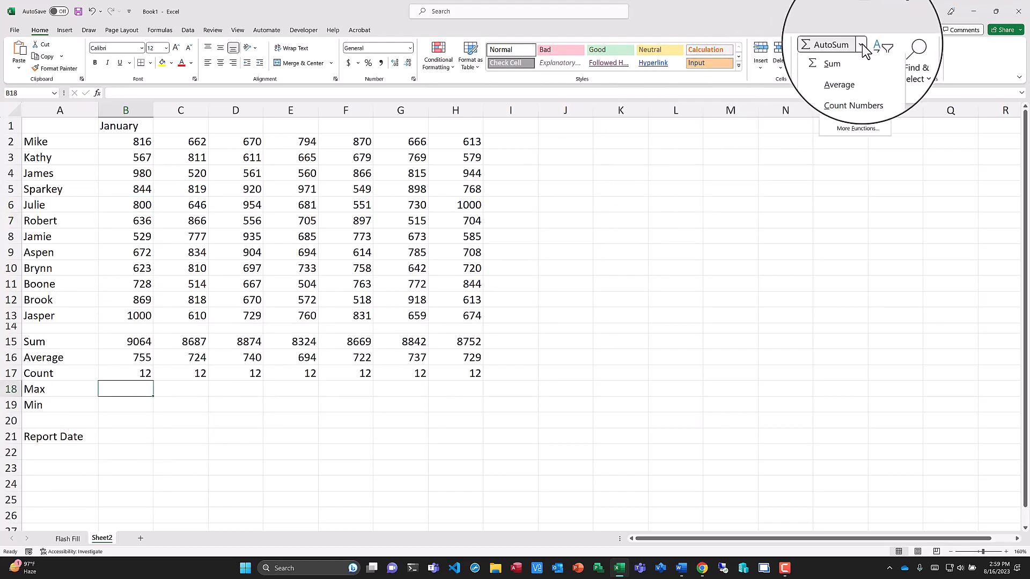
pyautogui.click(848, 102)
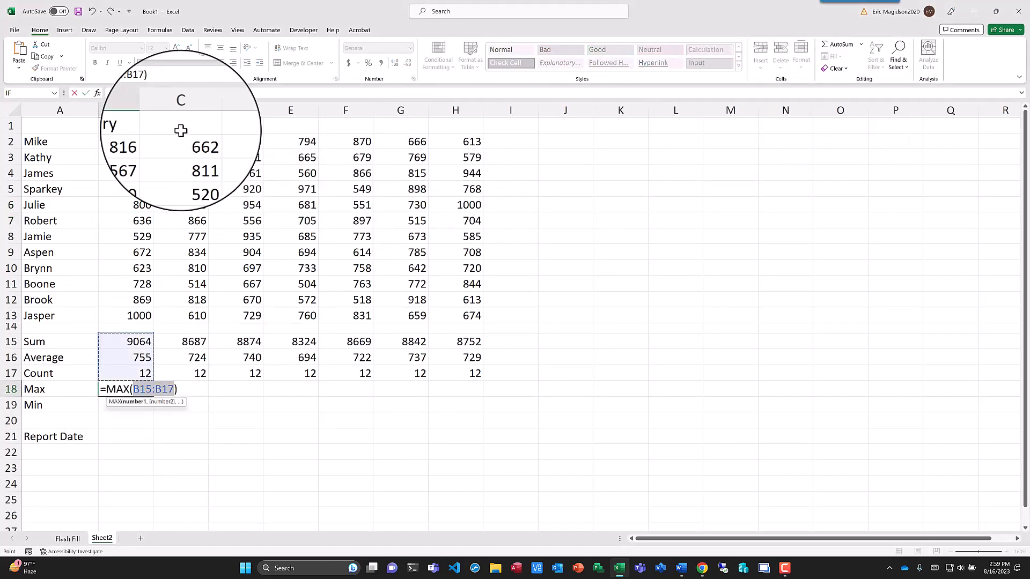
pyautogui.moveTo(137, 142); pyautogui.dragTo(137, 320)
pyautogui.press('Return')
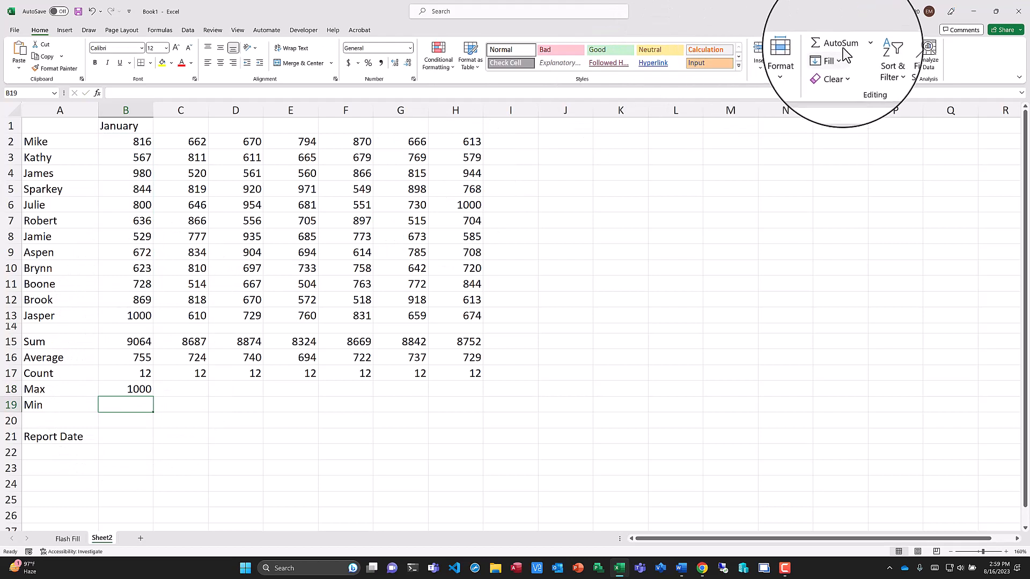
# - Insert an AutoSum Min formula in B19 and correct its range to B2:B13
pyautogui.click(862, 50)
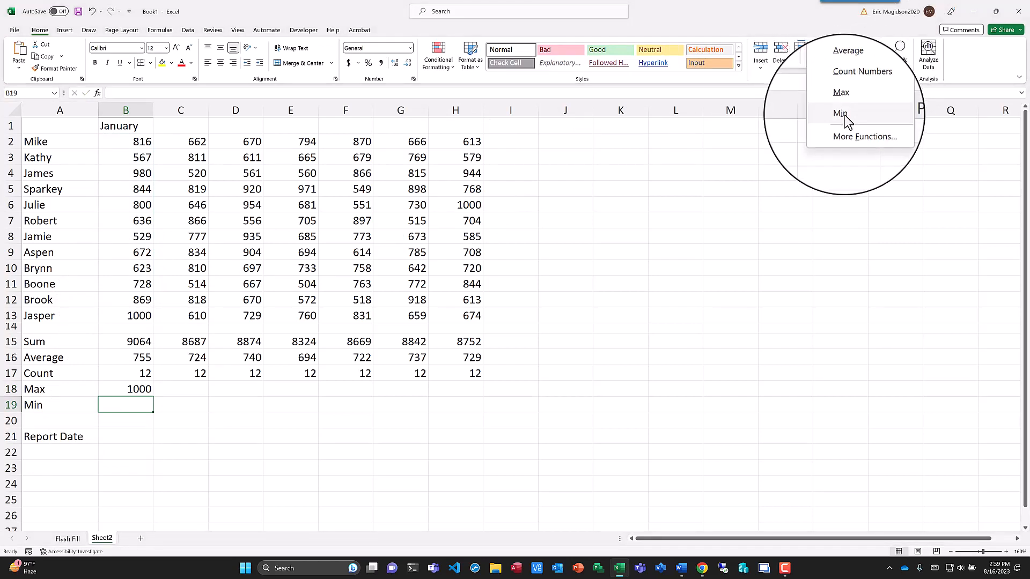
pyautogui.click(848, 120)
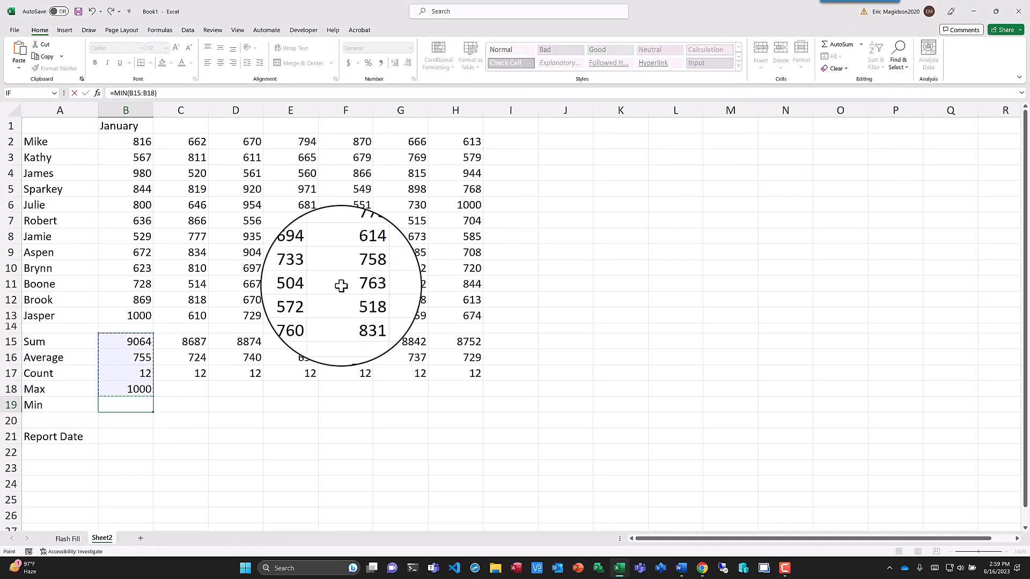
pyautogui.press('Return')
pyautogui.moveTo(130, 389); pyautogui.dragTo(130, 406)
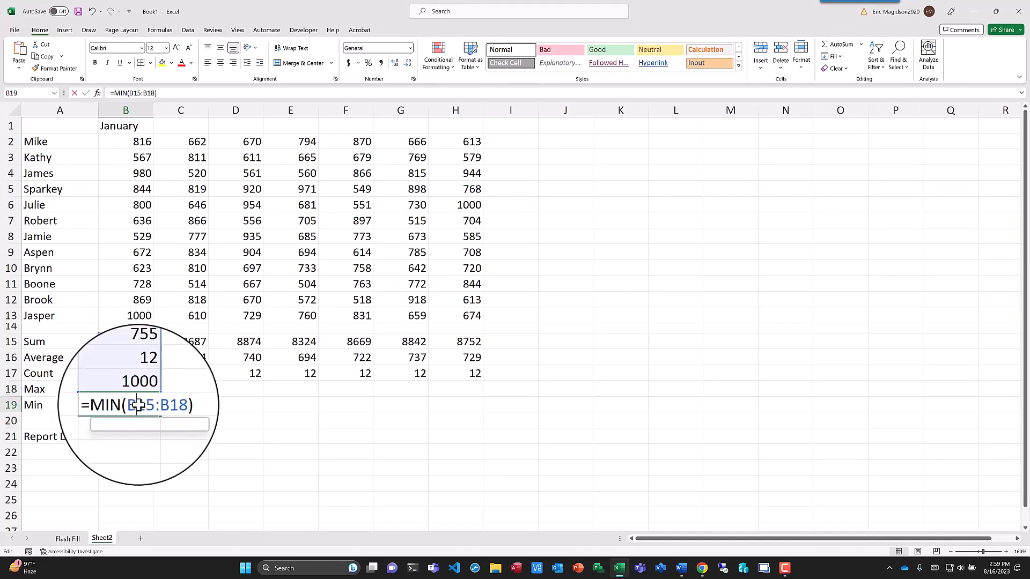
pyautogui.moveTo(169, 406); pyautogui.dragTo(134, 406)
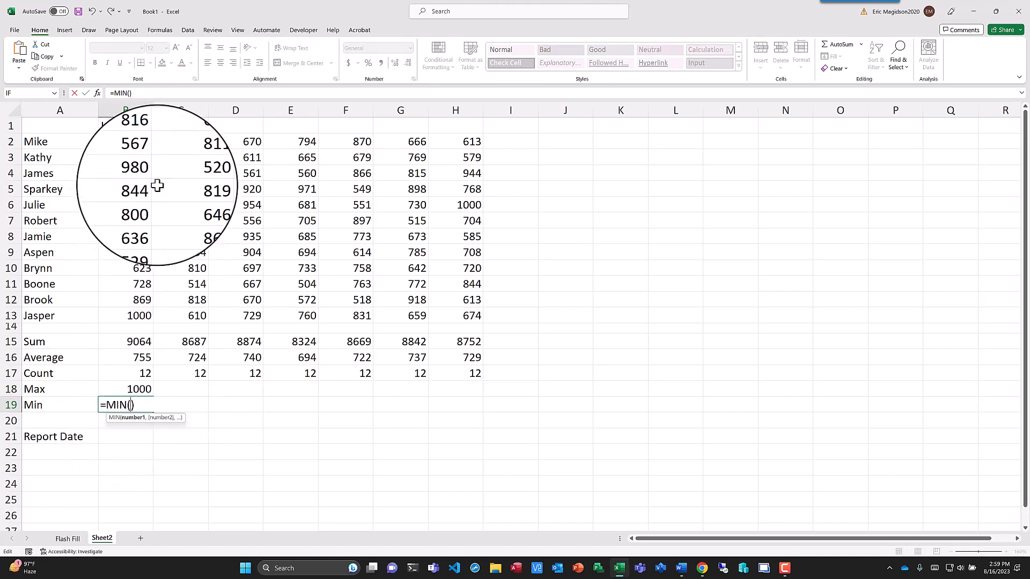
pyautogui.click(134, 144)
pyautogui.moveTo(139, 163); pyautogui.dragTo(153, 321)
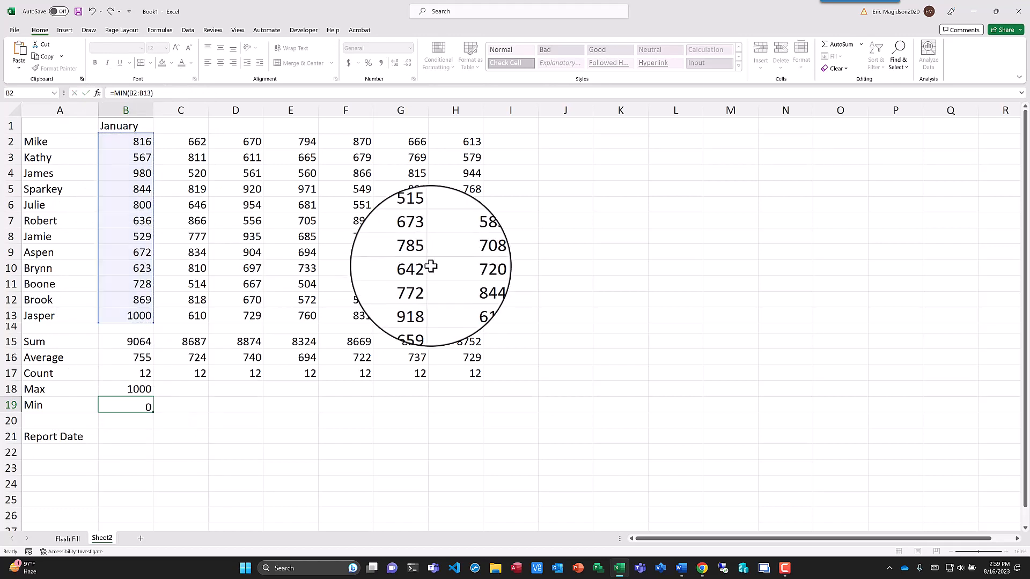
# - Check the max formula's range in B18, and fill the max and min formulas from B18:B19 across to column H
pyautogui.click(131, 390)
pyautogui.doubleClick(130, 390)
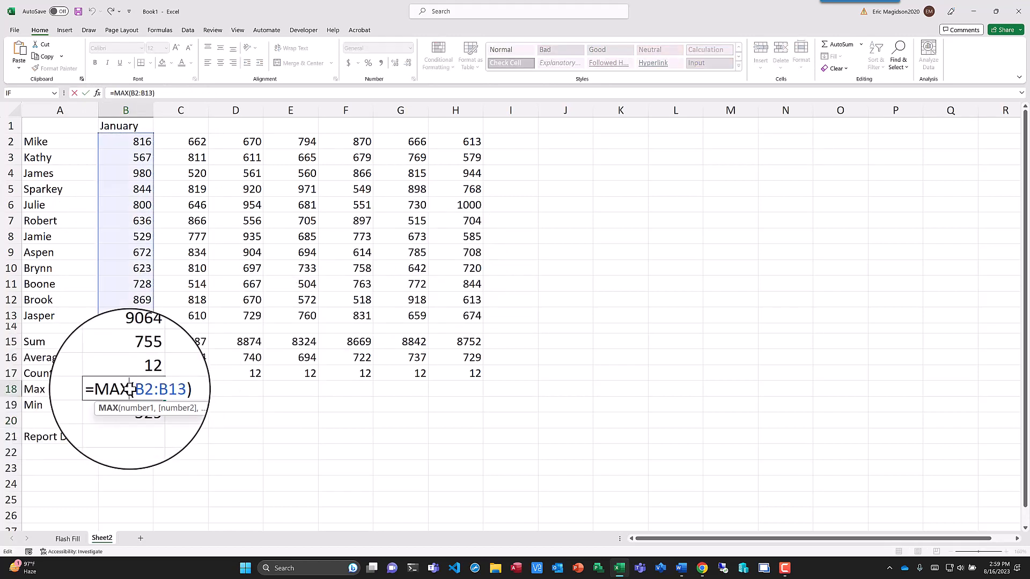
pyautogui.press('Return')
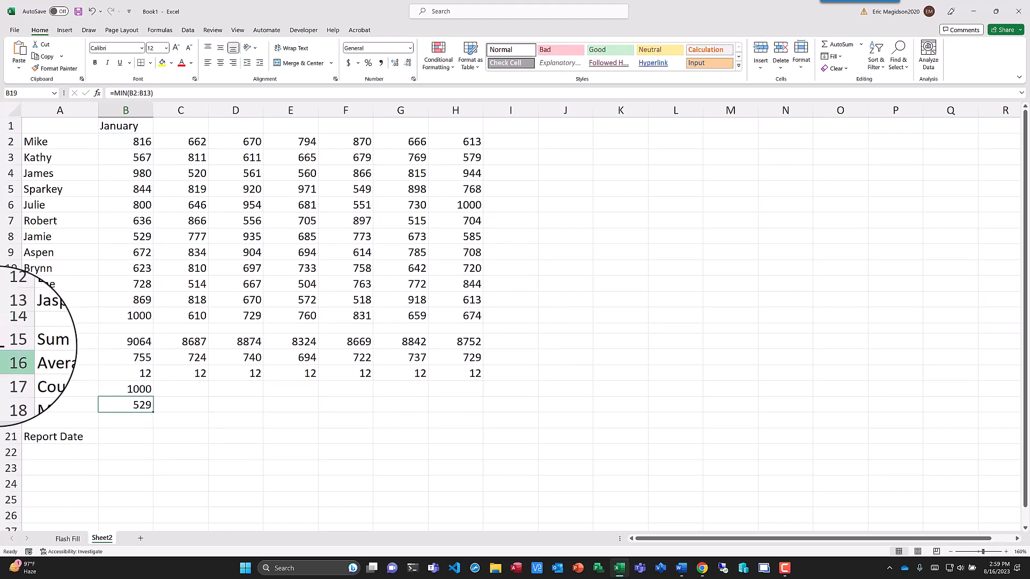
pyautogui.moveTo(134, 390); pyautogui.dragTo(466, 411)
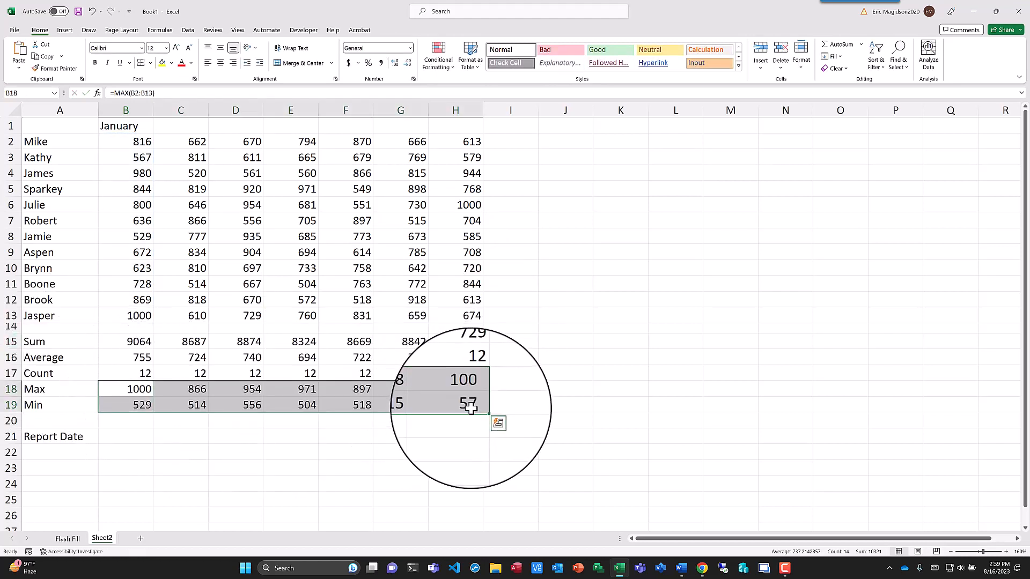
# - Check the cell references of the max, min and sum formulas in H18, H19 and H15
pyautogui.doubleClick(470, 390)
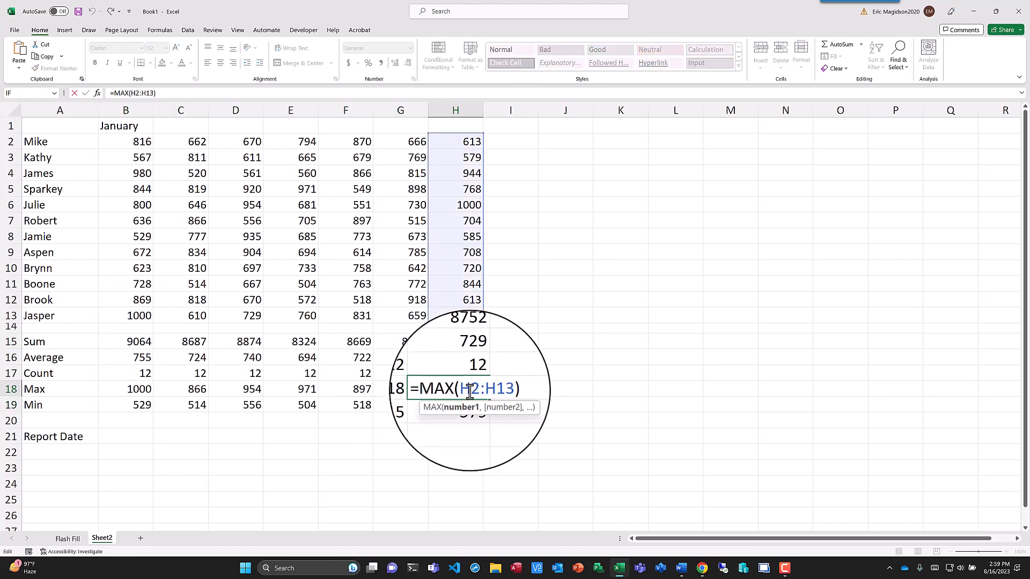
pyautogui.click(467, 406)
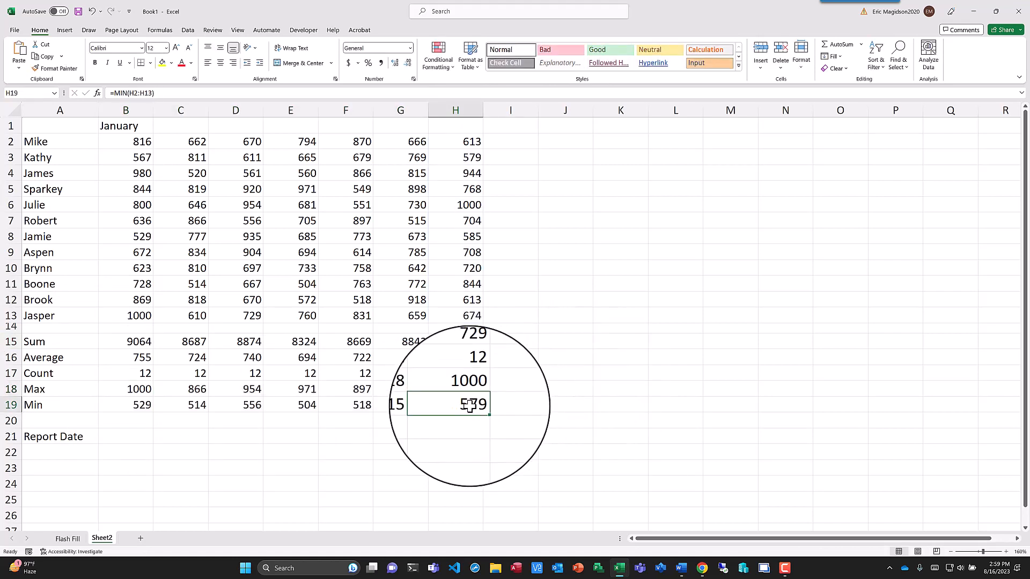
pyautogui.doubleClick(468, 406)
pyautogui.press('Return')
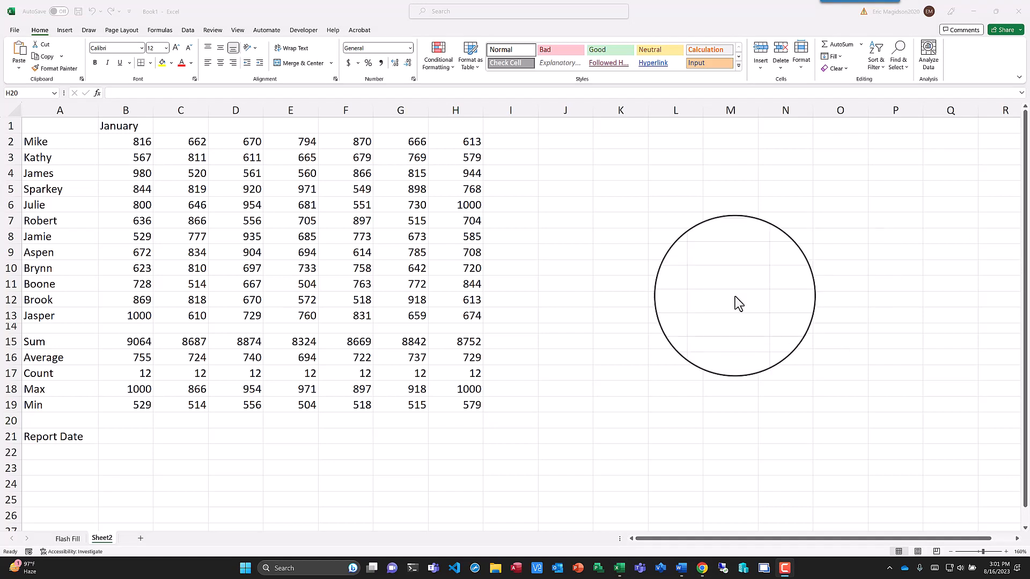
pyautogui.click(462, 341)
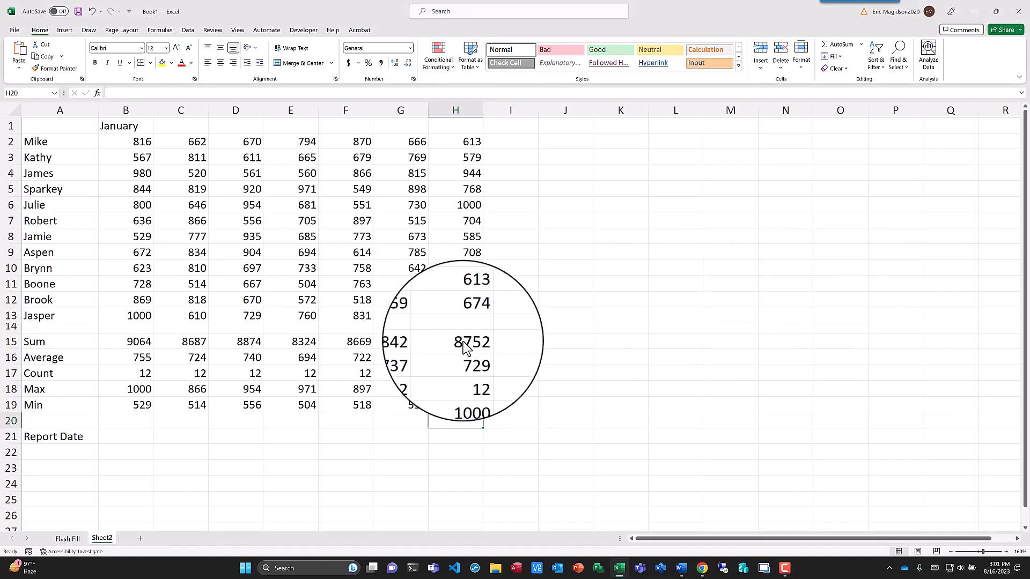
pyautogui.doubleClick(462, 342)
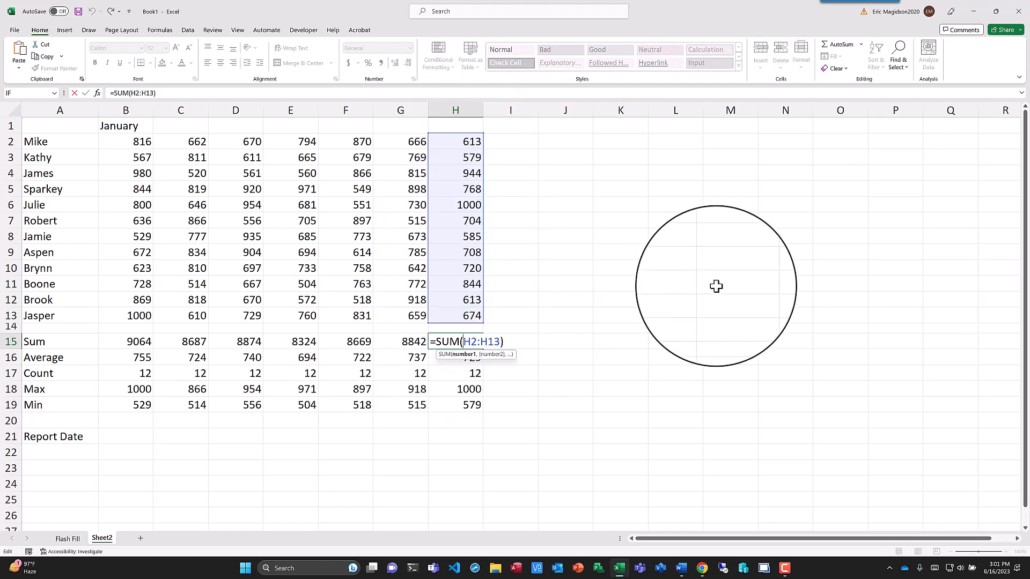
pyautogui.press('Return')
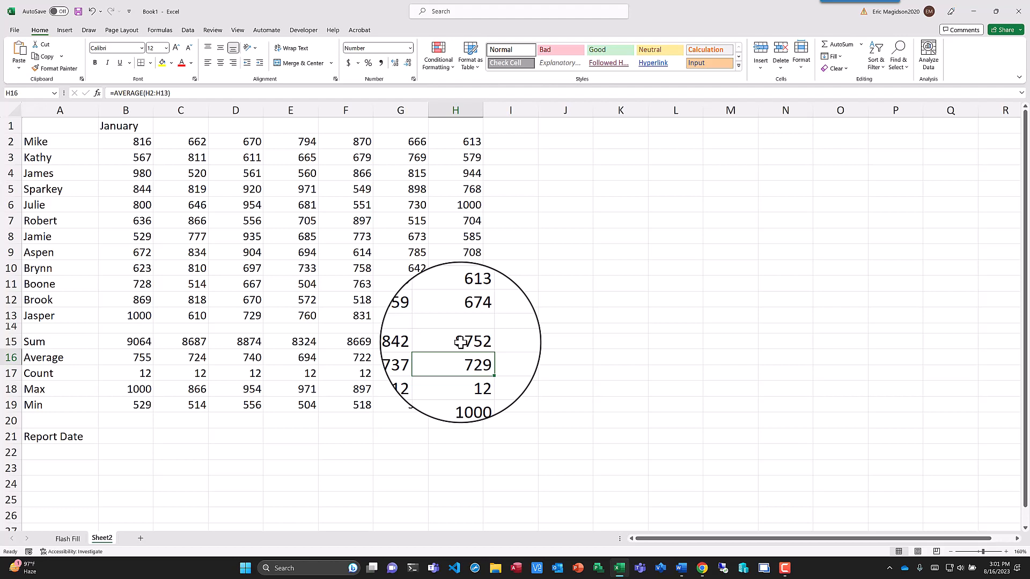
# - Show all formulas on the sheet, inspect those in G15 and F18, and return to displaying values
pyautogui.hotkey('ctrl', '`')
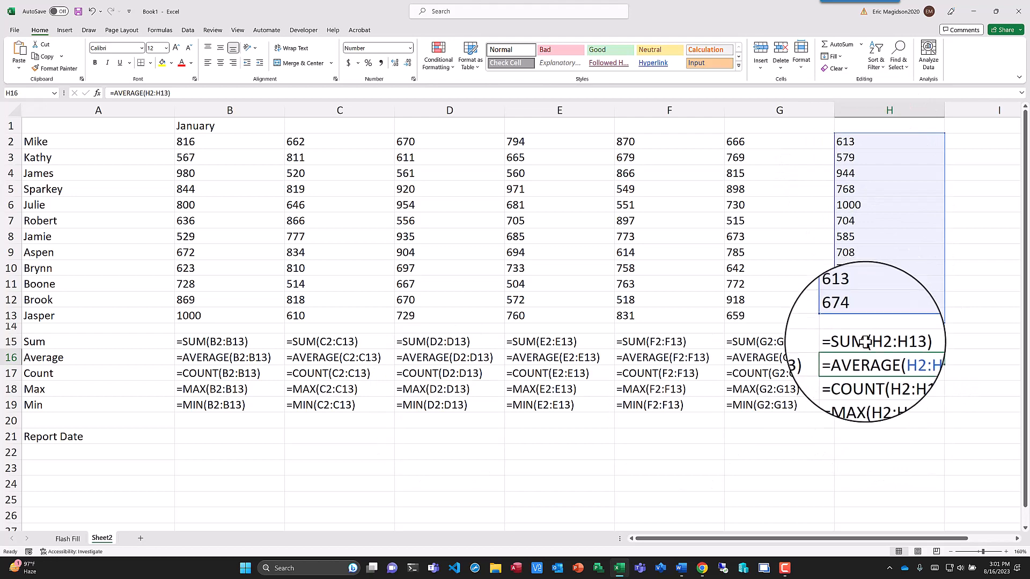
pyautogui.click(778, 342)
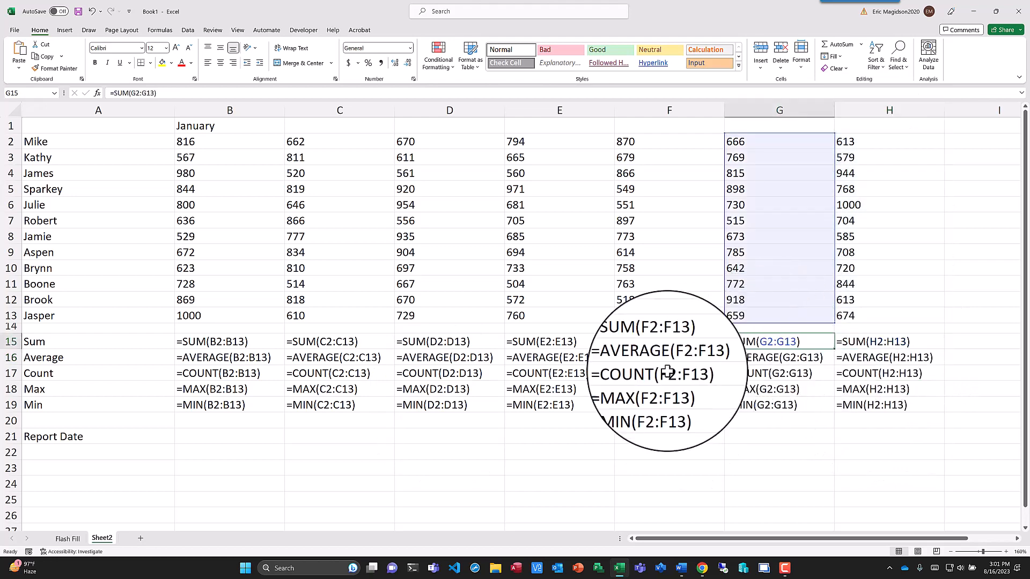
pyautogui.click(649, 393)
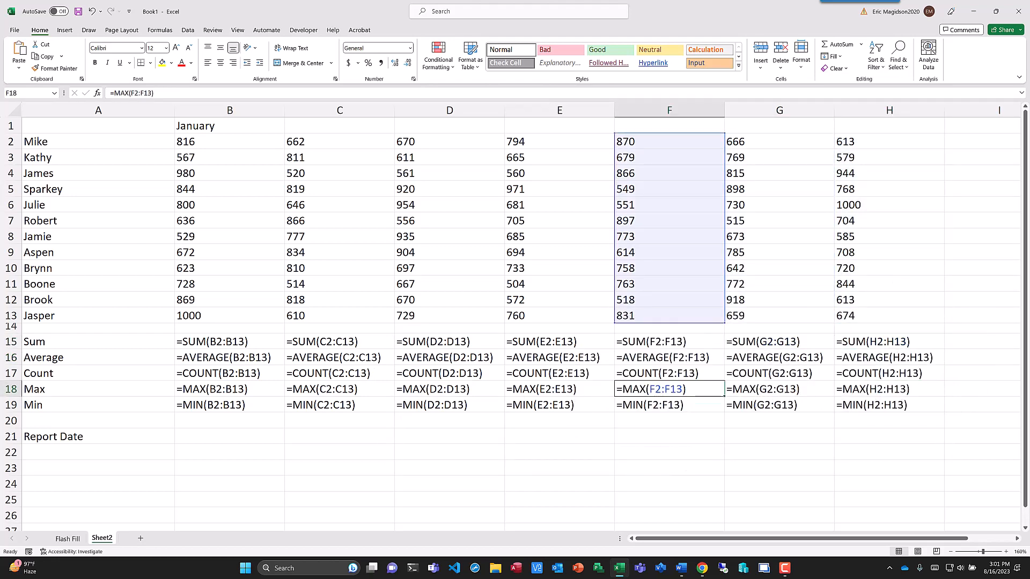
pyautogui.hotkey('ctrl', '`')
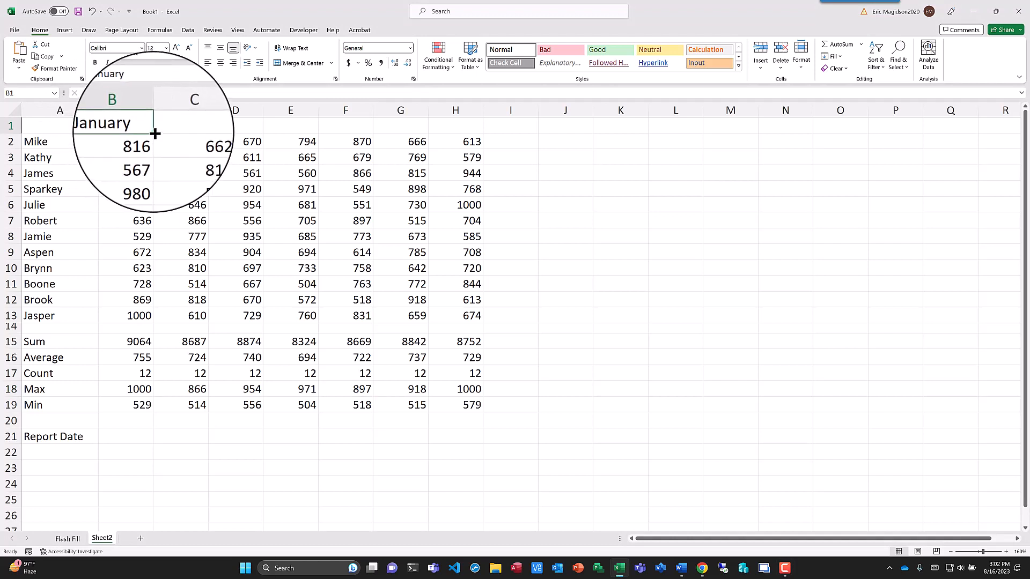
# - Fill the month headings from January in B1 across to H1
pyautogui.moveTo(154, 134); pyautogui.dragTo(473, 138)
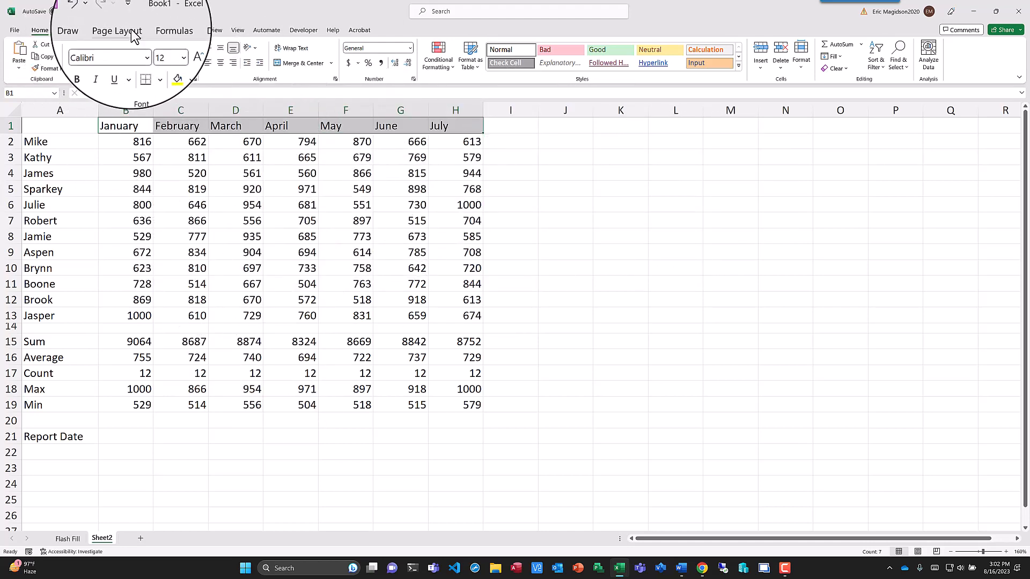
pyautogui.click(131, 32)
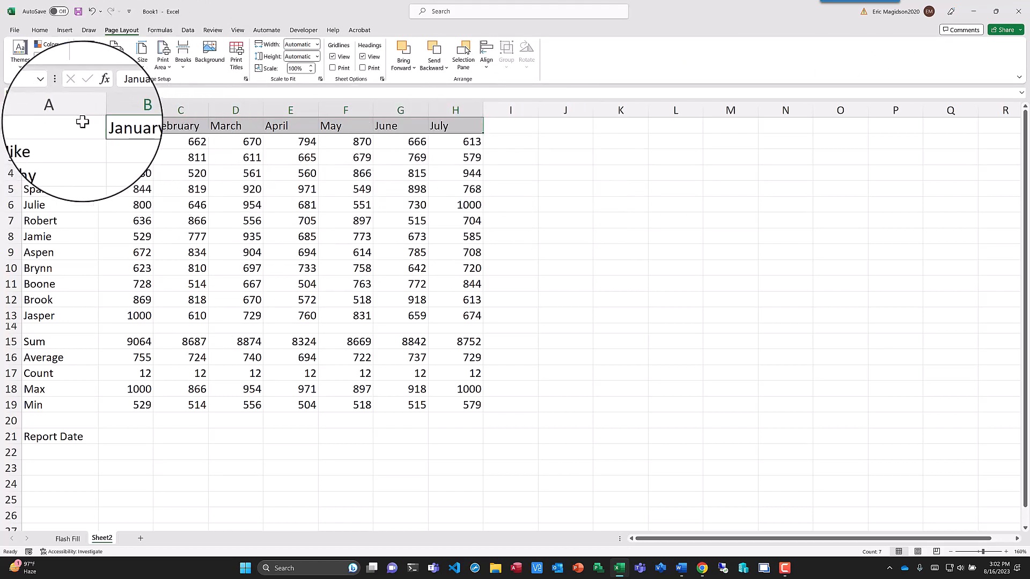
# - Format A1:H13 as a table with headers, using an orange Medium table style
pyautogui.moveTo(80, 127); pyautogui.dragTo(474, 313)
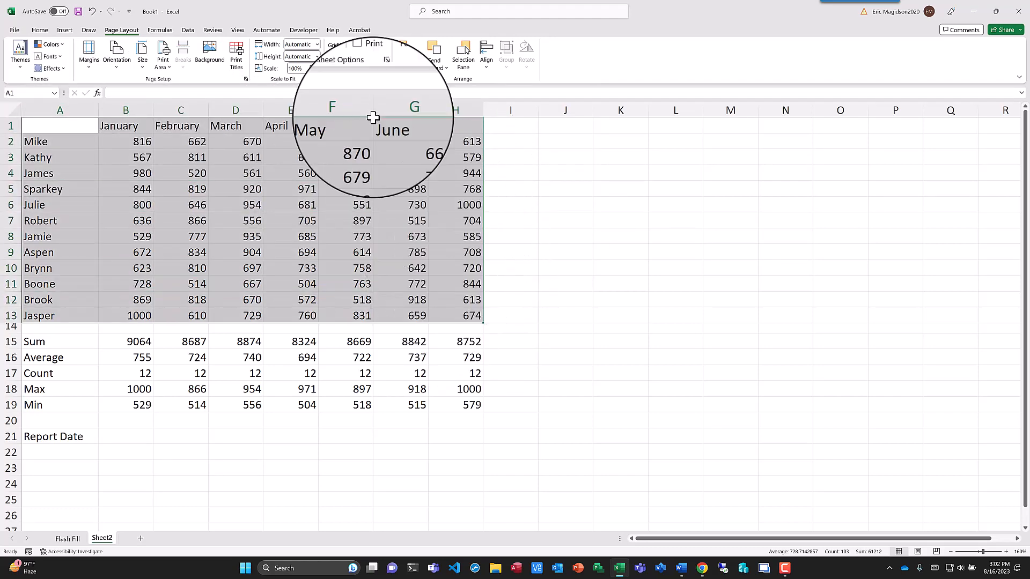
pyautogui.click(44, 32)
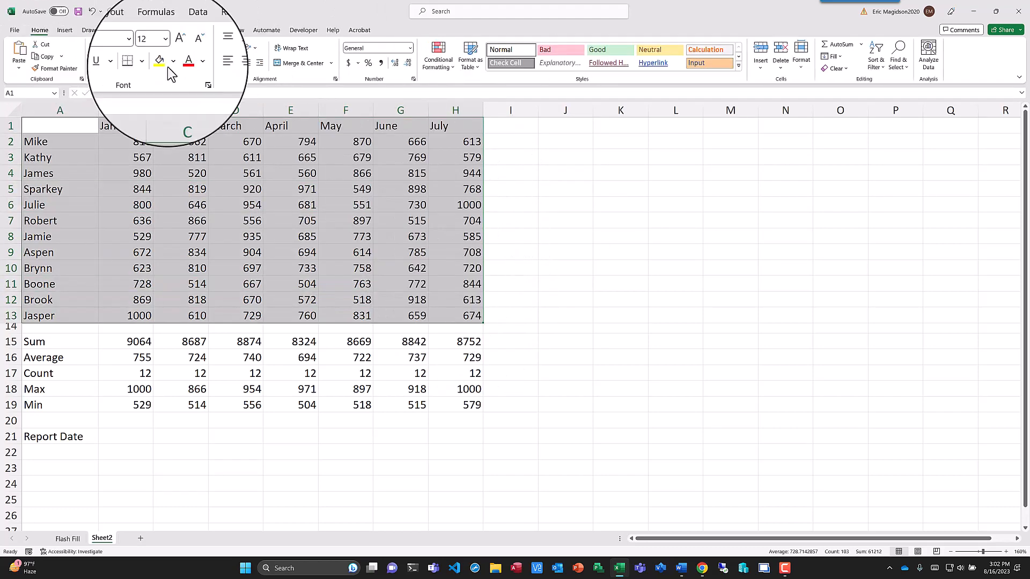
pyautogui.click(477, 66)
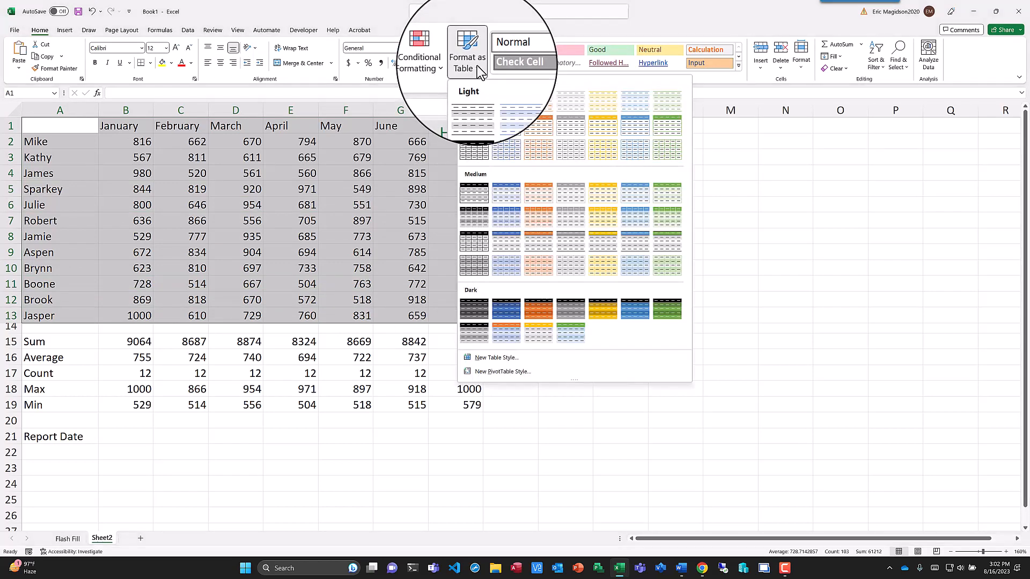
pyautogui.click(543, 226)
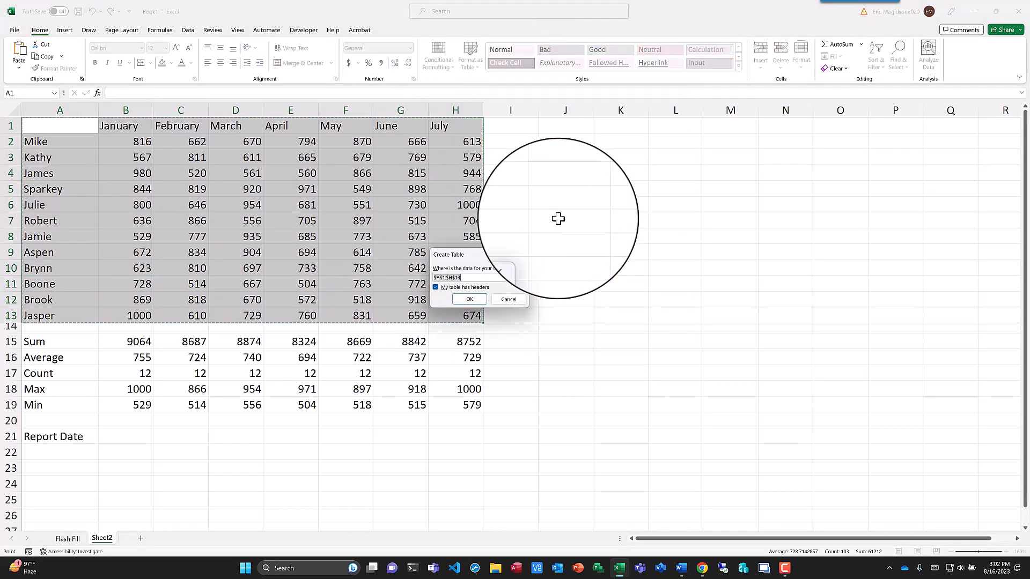
pyautogui.press('Return')
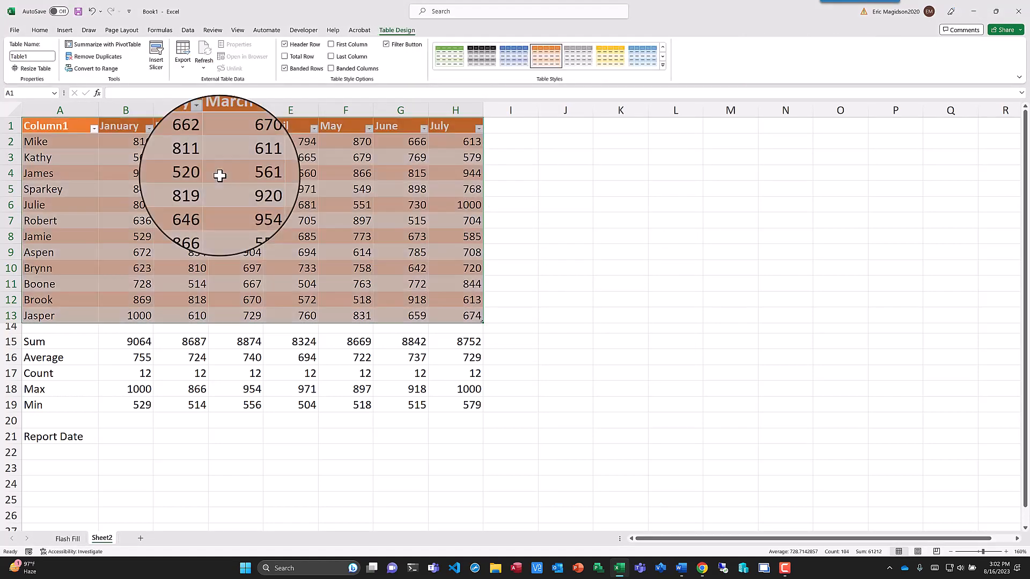
# - Rename the table's first column header in A1 to Sales Name
pyautogui.click(70, 126)
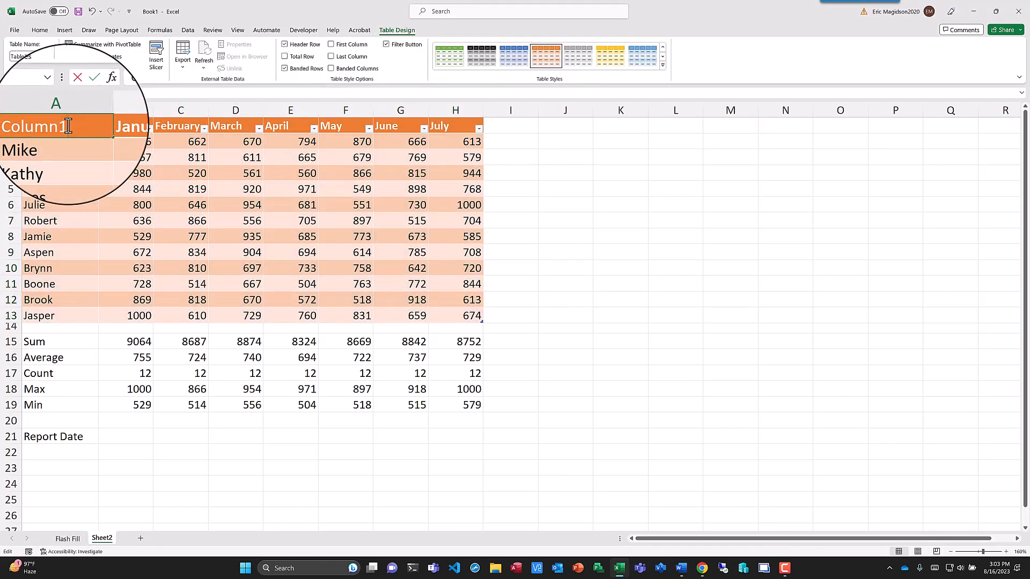
pyautogui.moveTo(68, 126); pyautogui.dragTo(26, 126)
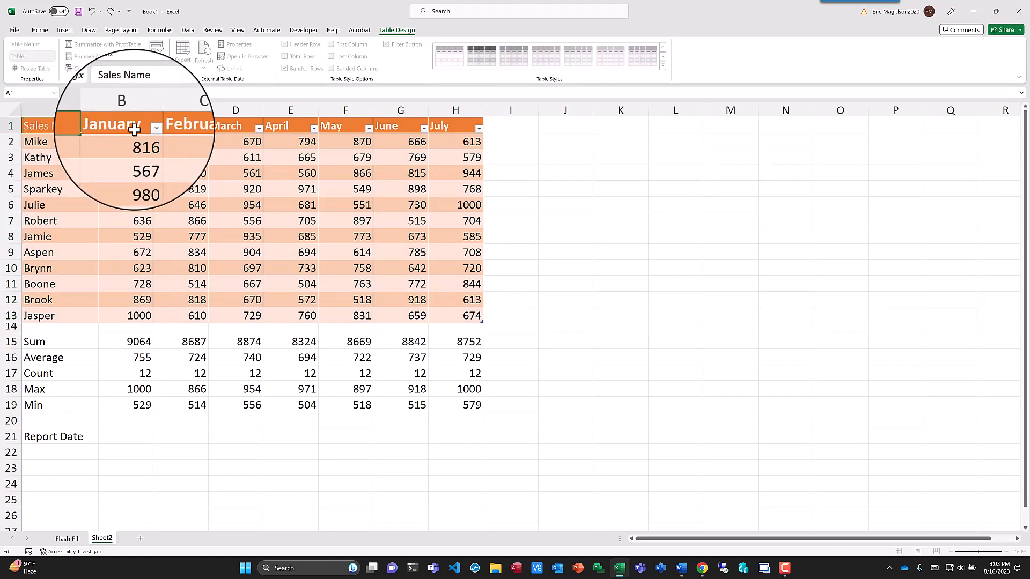
pyautogui.press('Return')
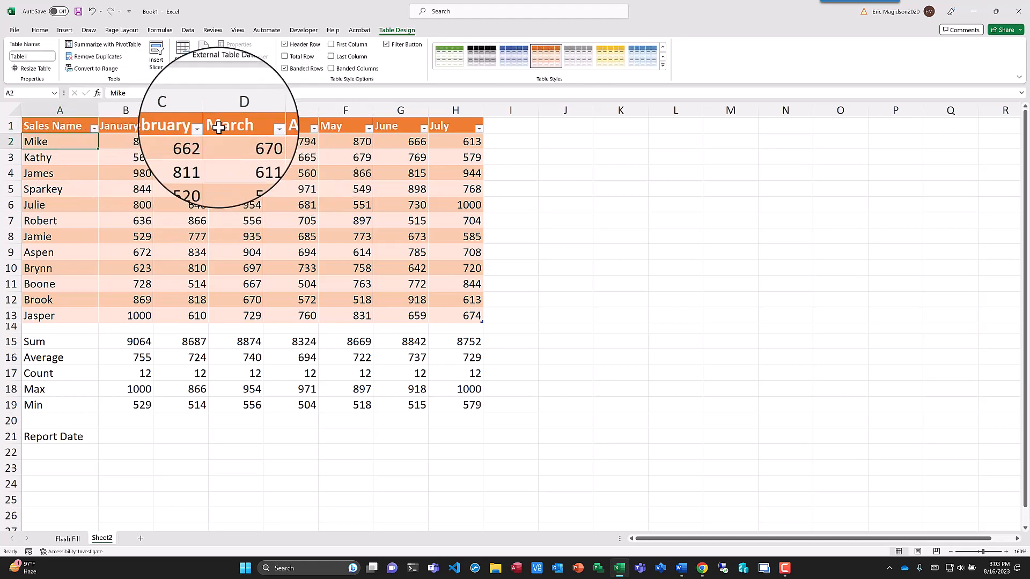
# - Apply the Ion Boardroom theme to the workbook
pyautogui.click(132, 31)
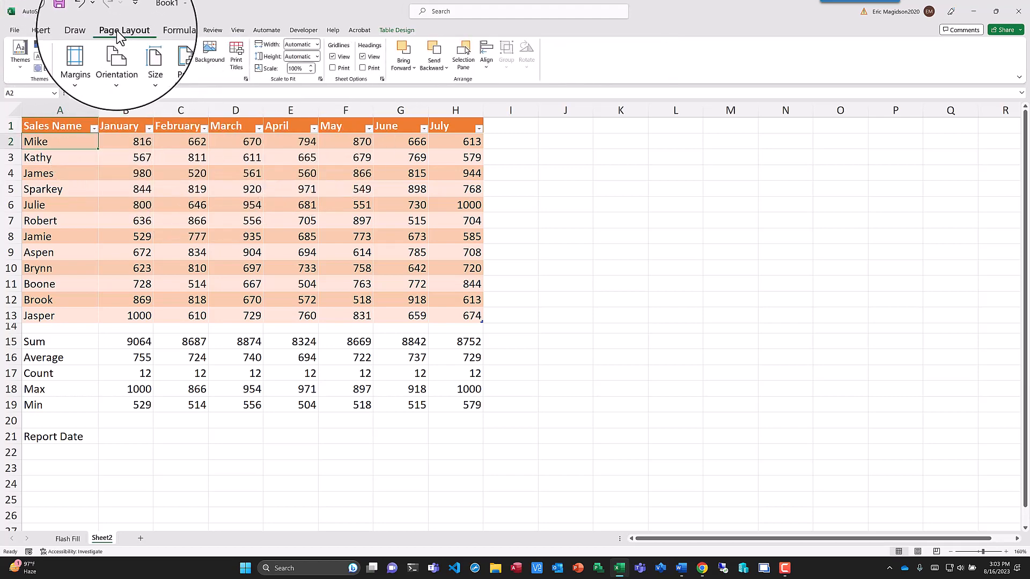
pyautogui.click(21, 62)
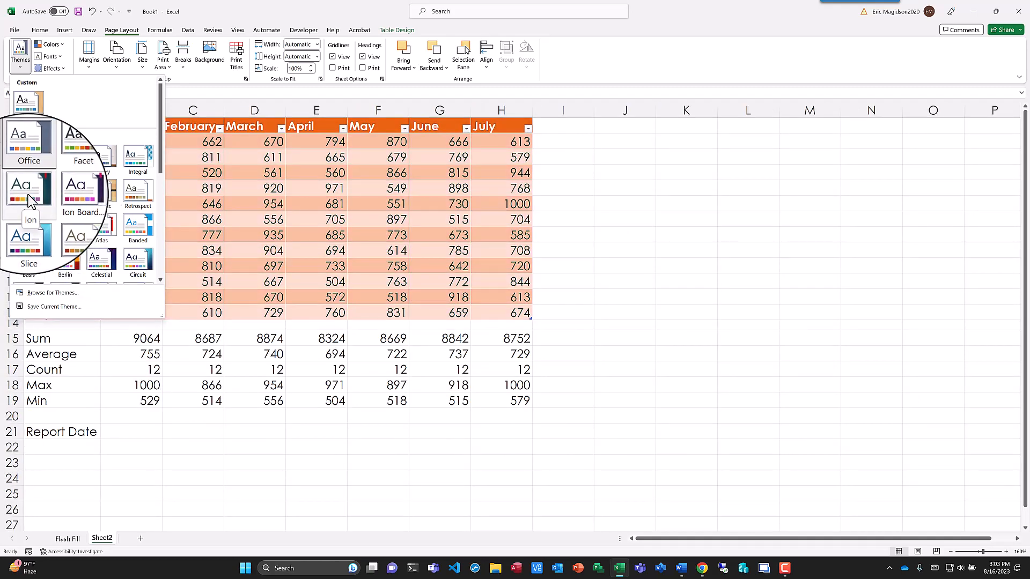
pyautogui.click(65, 198)
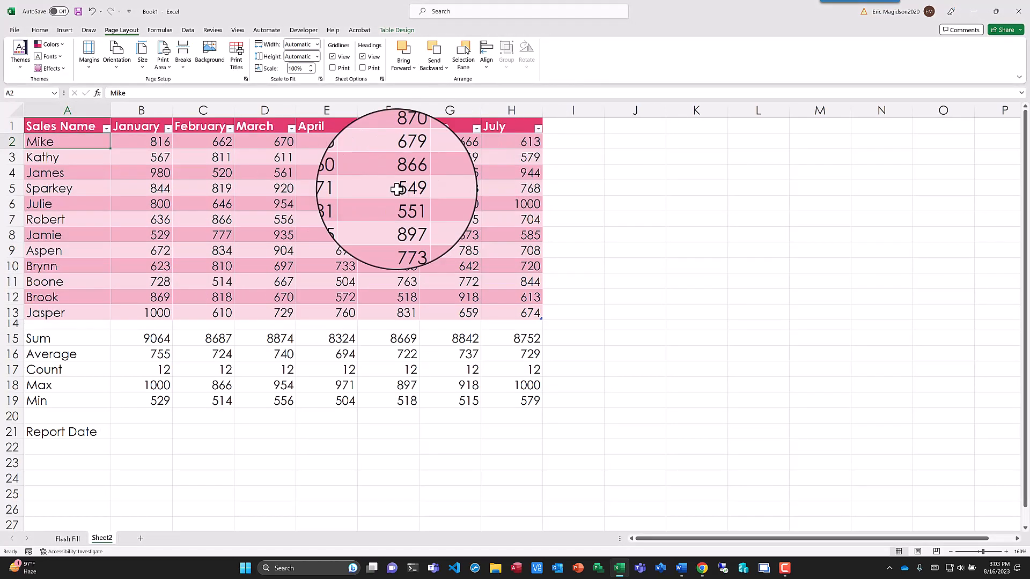
# - Enter the report date 08/16/23 in B21 and format it as Long Date
pyautogui.click(147, 434)
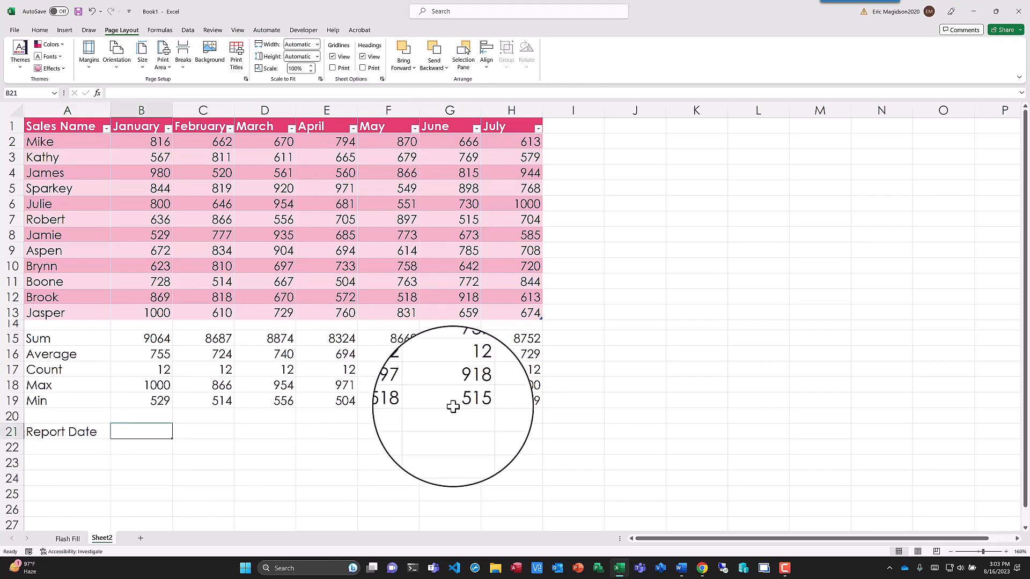
pyautogui.write('08')
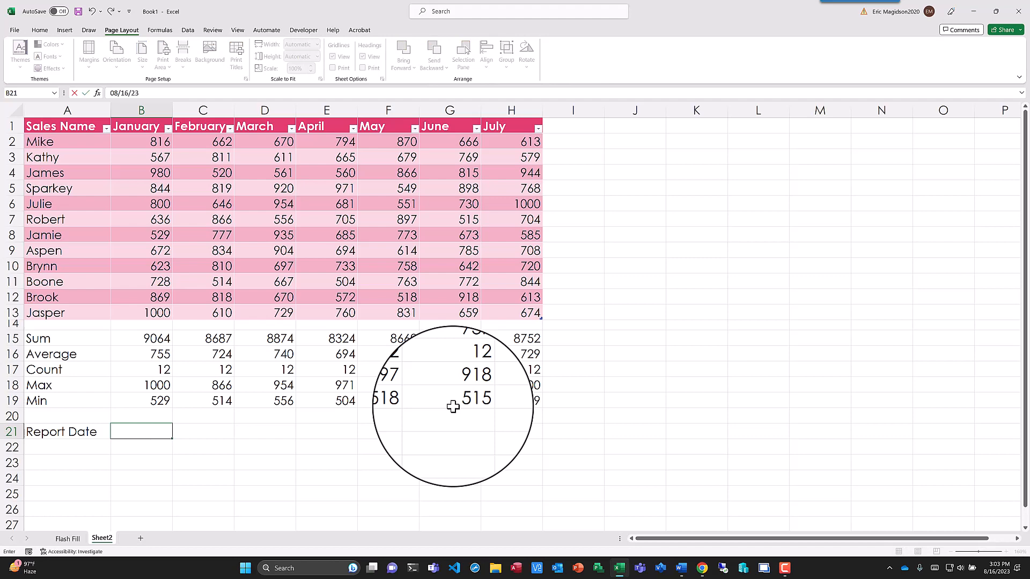
pyautogui.write('/16/23')
pyautogui.hotkey('ctrl', 'Return')
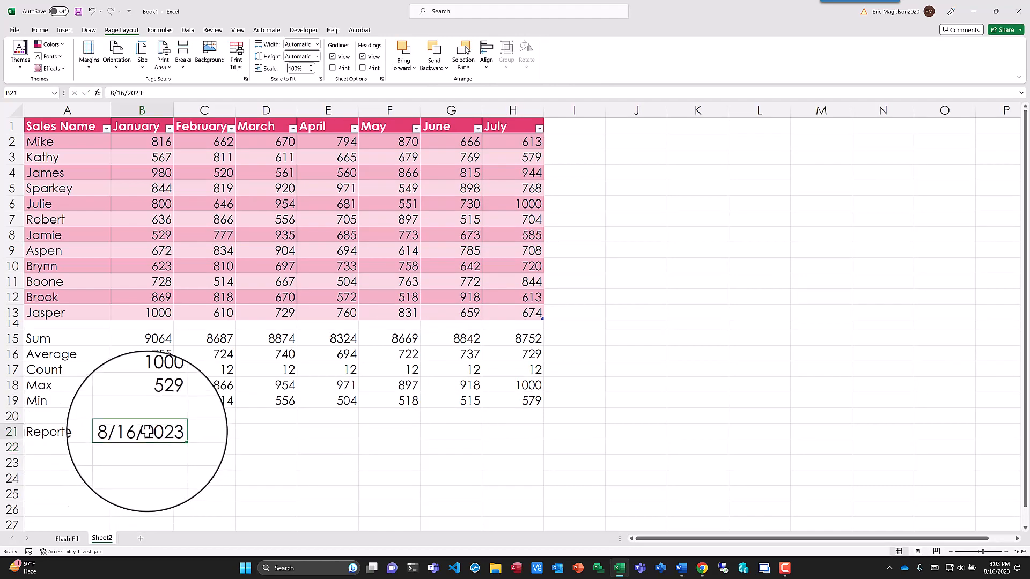
pyautogui.click(39, 31)
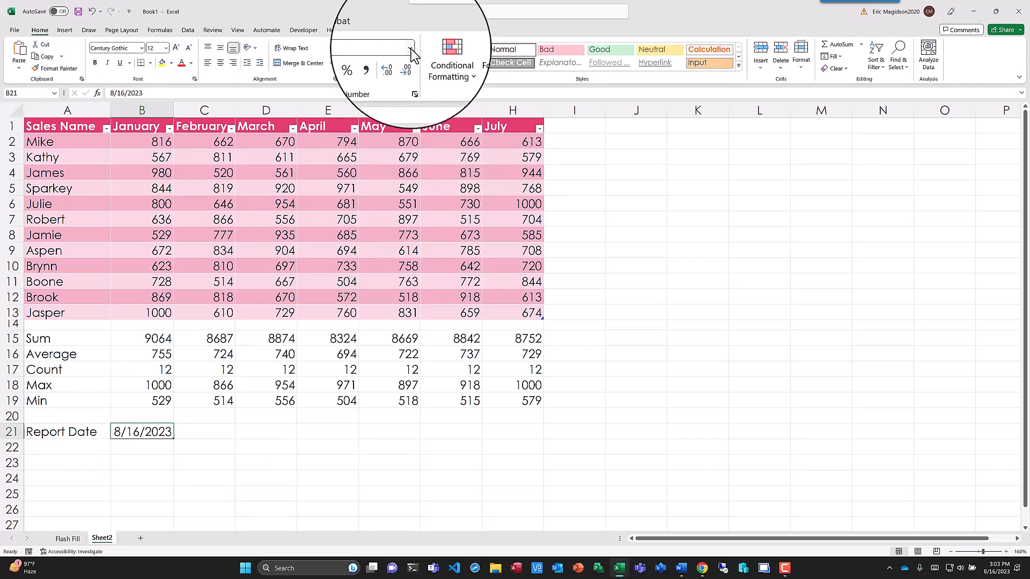
pyautogui.click(411, 53)
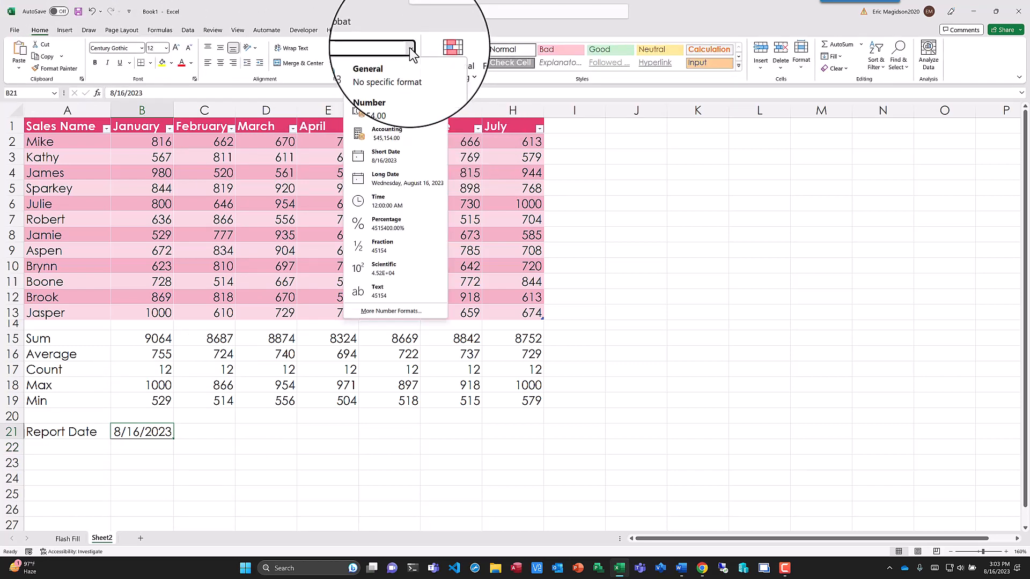
pyautogui.click(391, 181)
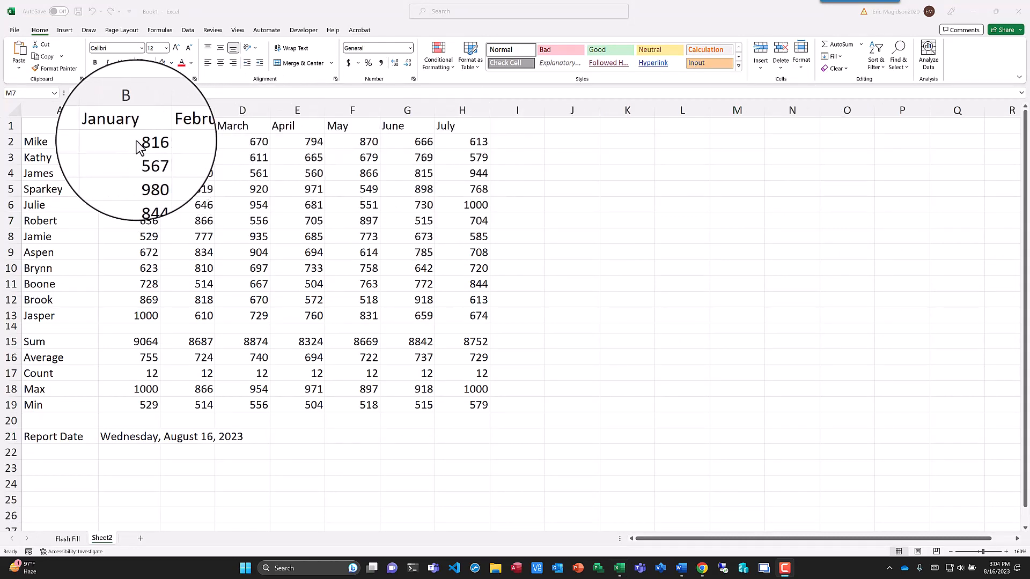
# - Conditionally format B2:H13 so values greater than 725 get Light Red Fill with Dark Red Text
pyautogui.moveTo(138, 143); pyautogui.dragTo(474, 313)
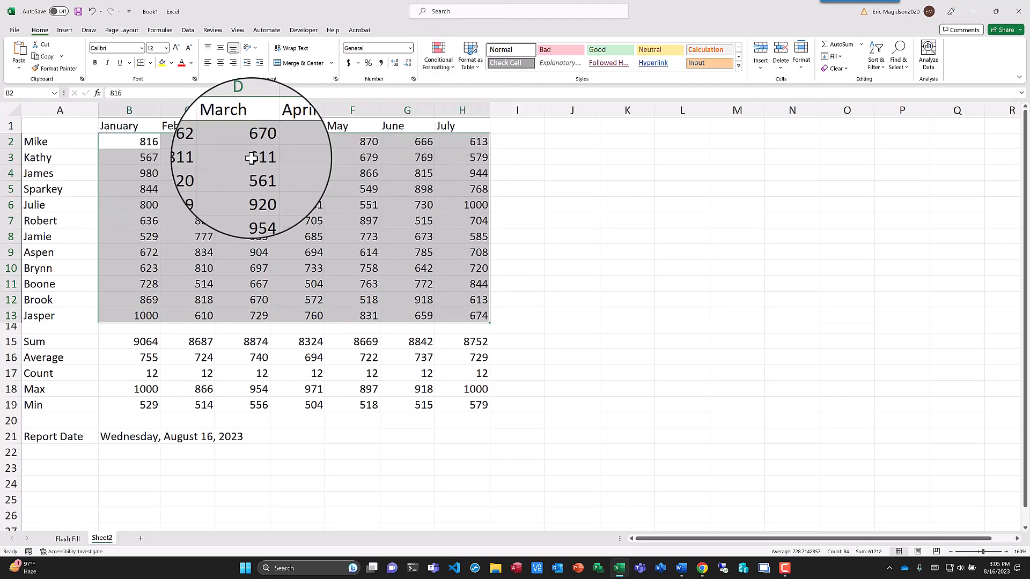
pyautogui.click(451, 66)
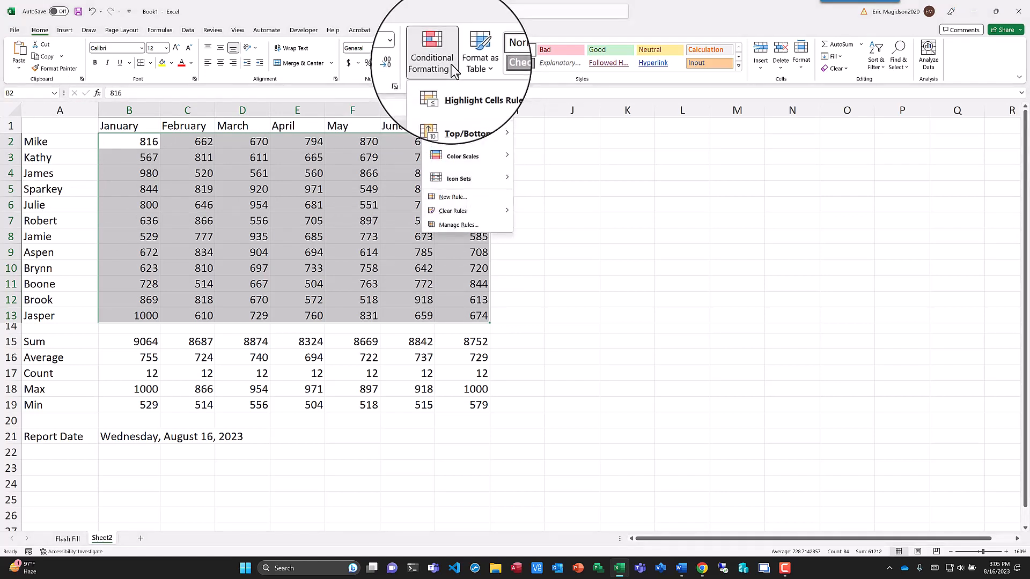
pyautogui.moveTo(470, 90)
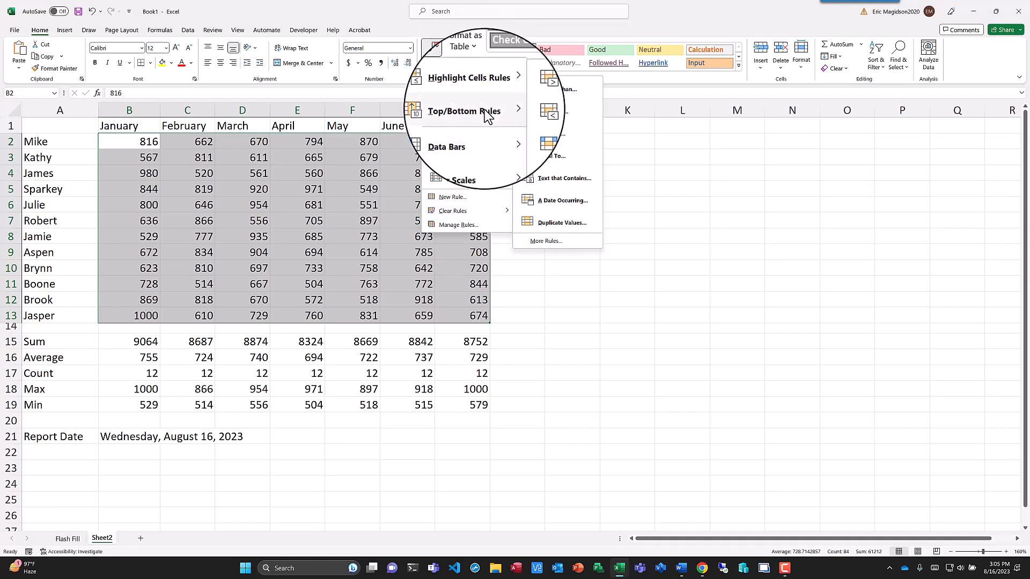
pyautogui.moveTo(485, 114)
pyautogui.moveTo(488, 143)
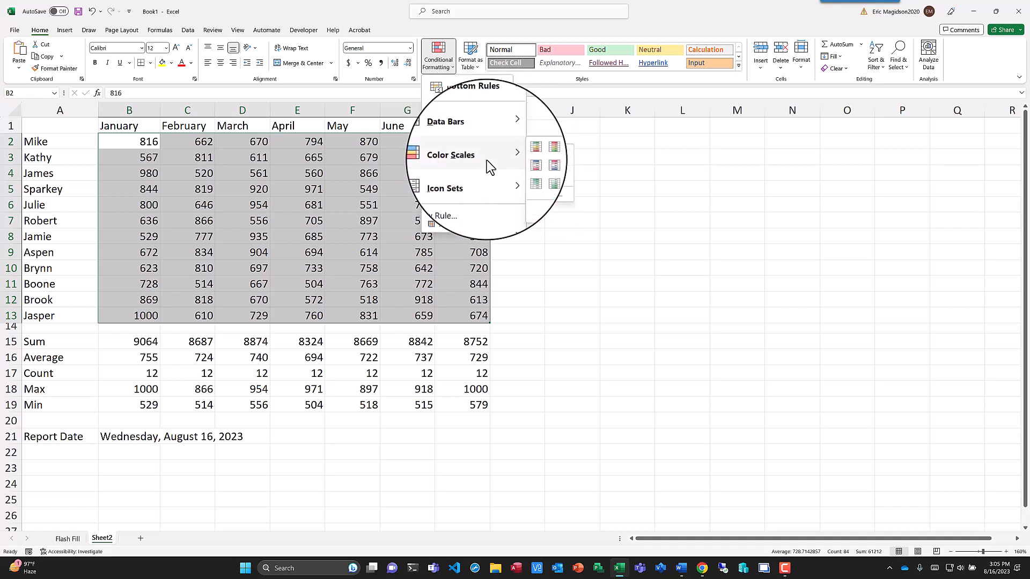
pyautogui.moveTo(480, 180)
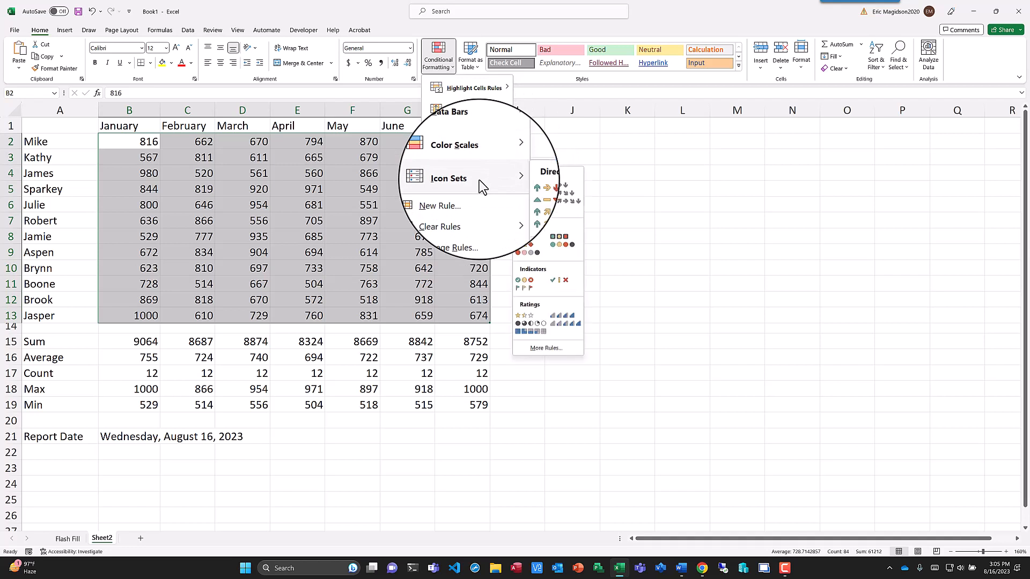
pyautogui.moveTo(486, 96)
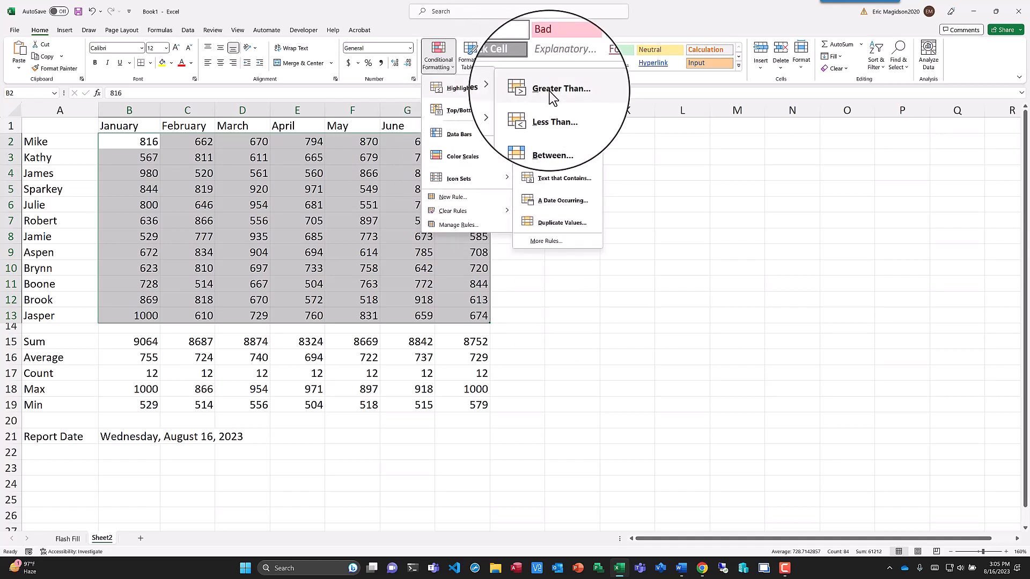
pyautogui.click(550, 91)
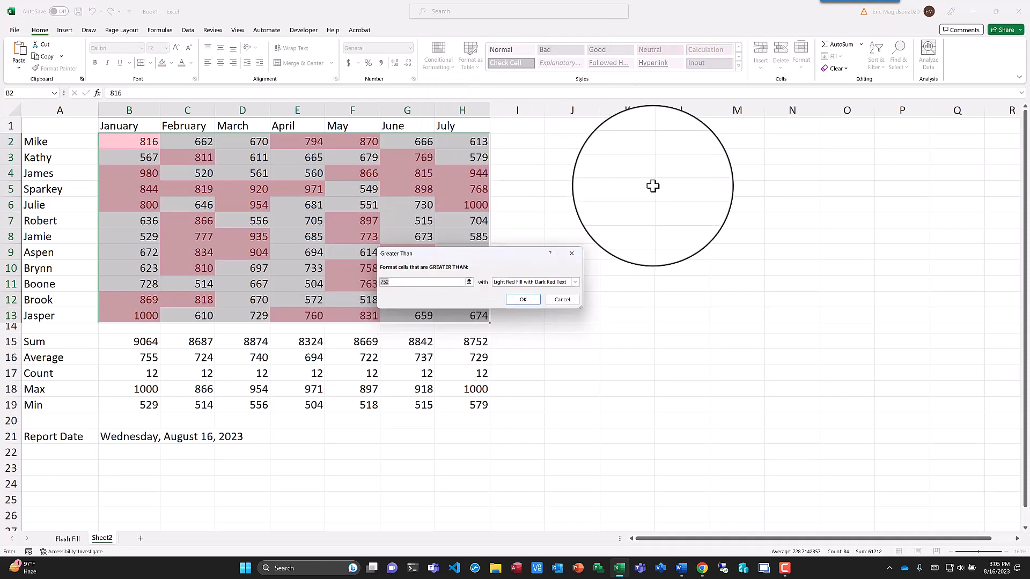
pyautogui.write('725')
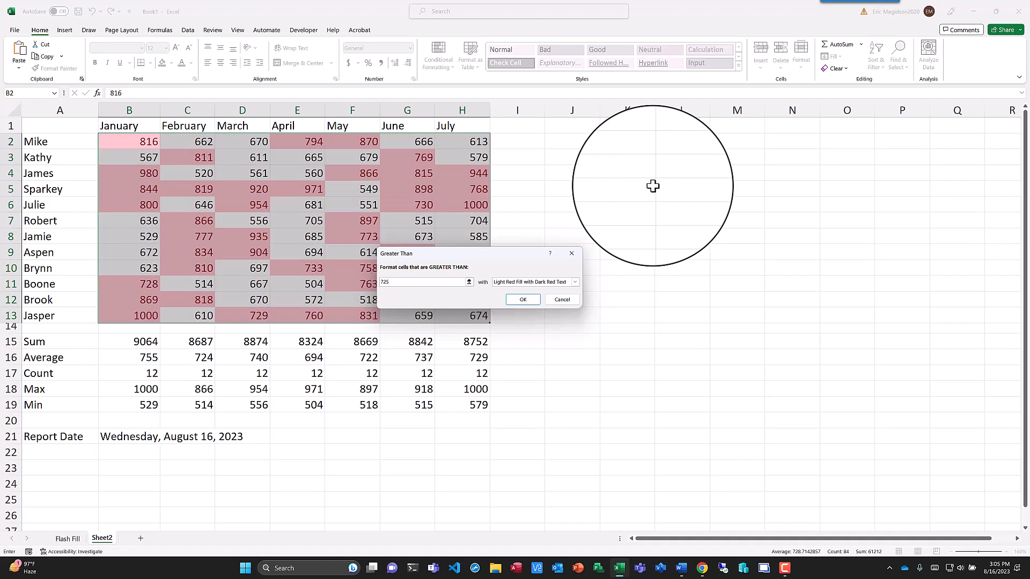
pyautogui.click(521, 298)
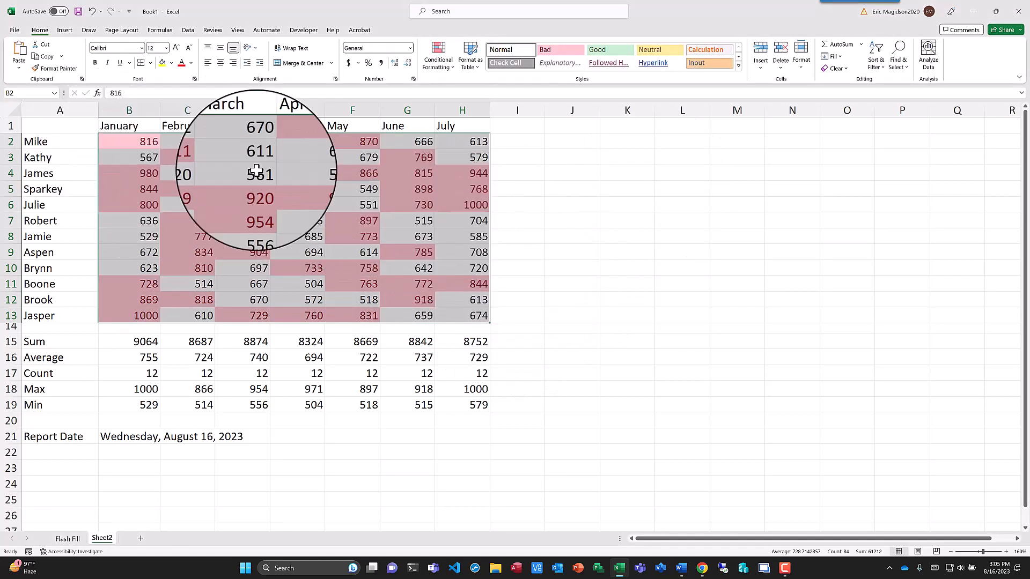
pyautogui.click(444, 170)
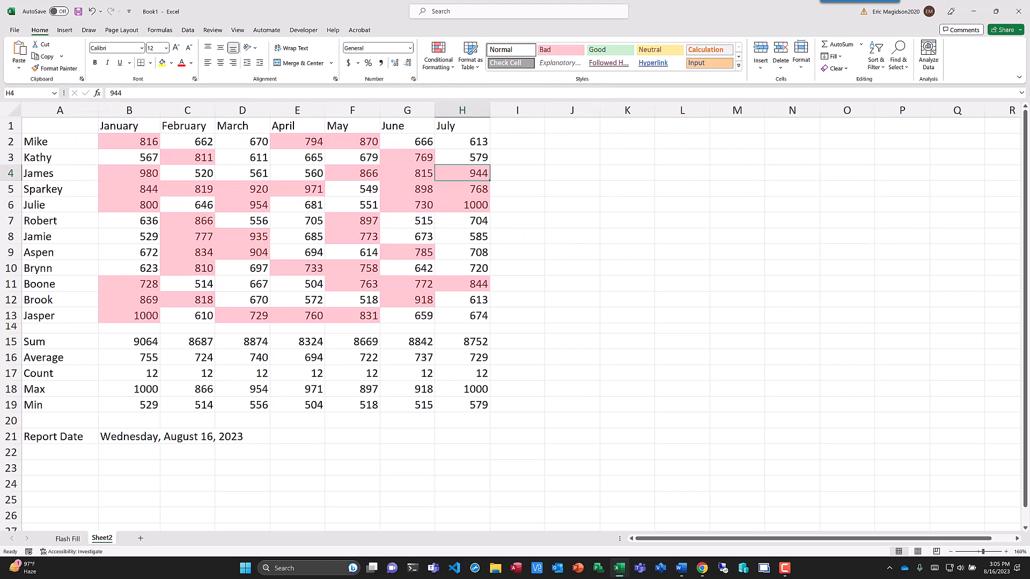
pyautogui.press('F10')
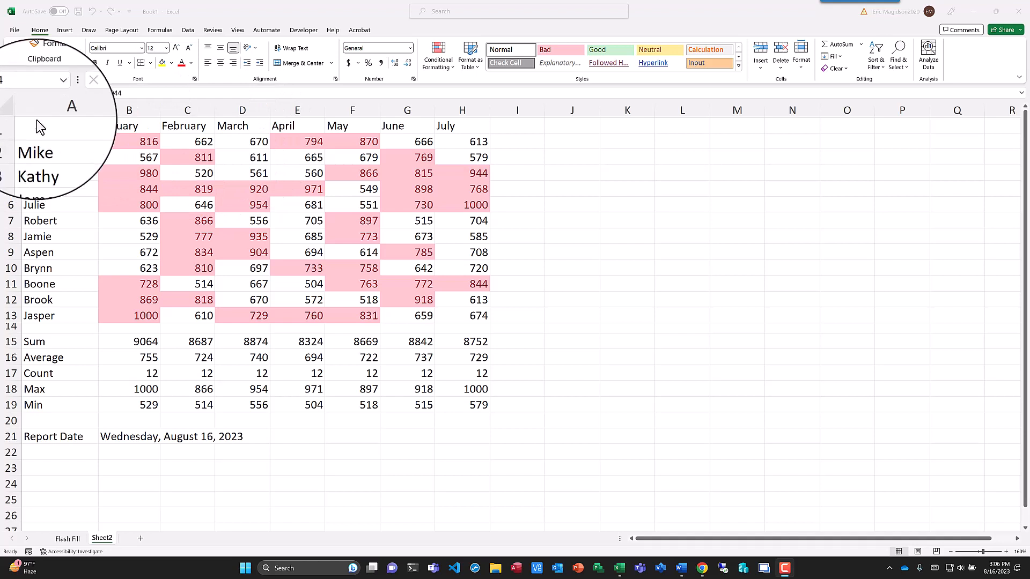
# - Set the height of row 1 to 20 and stretch the row slightly taller
pyautogui.click(9, 126)
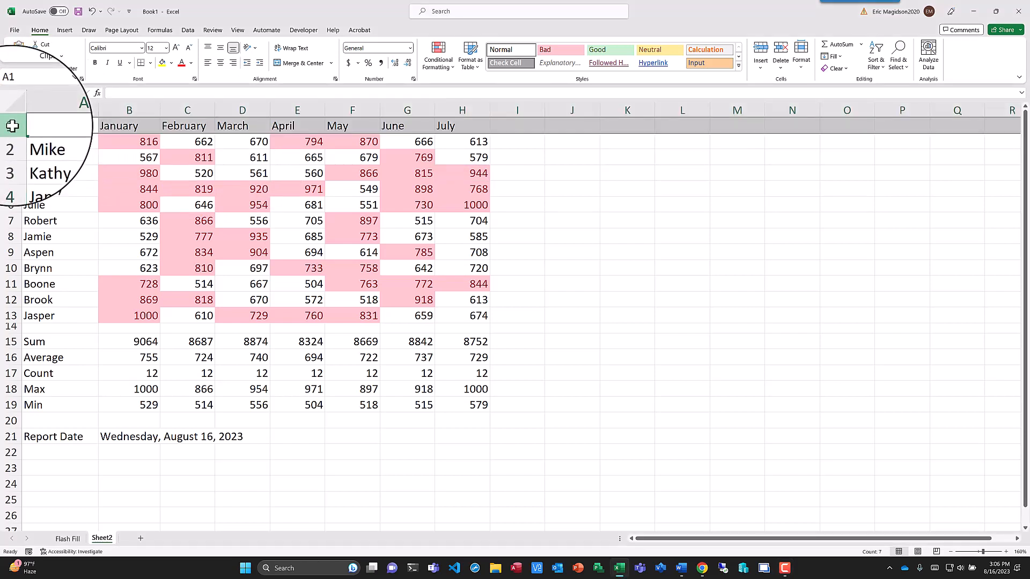
pyautogui.rightClick(8, 125)
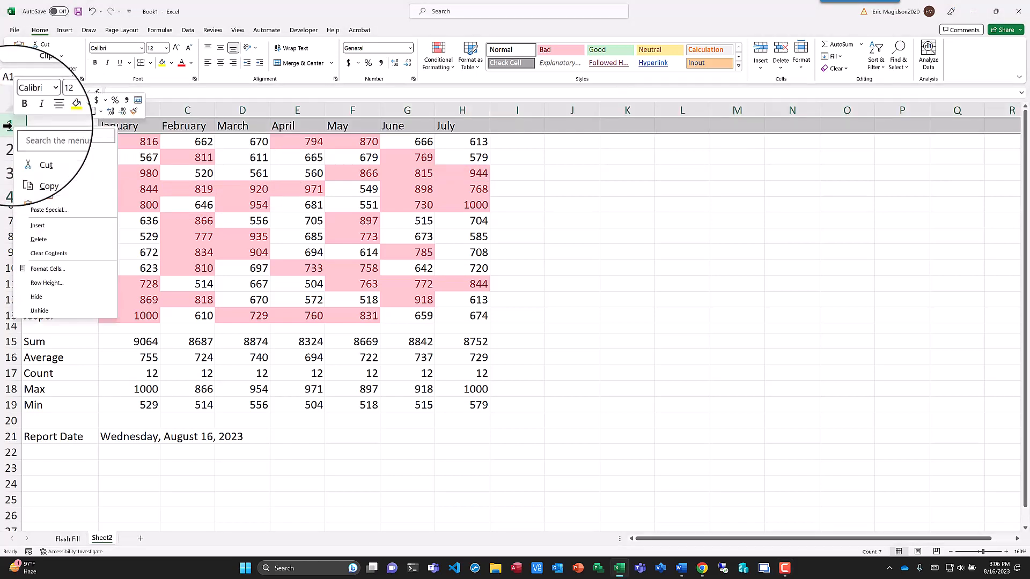
pyautogui.click(47, 283)
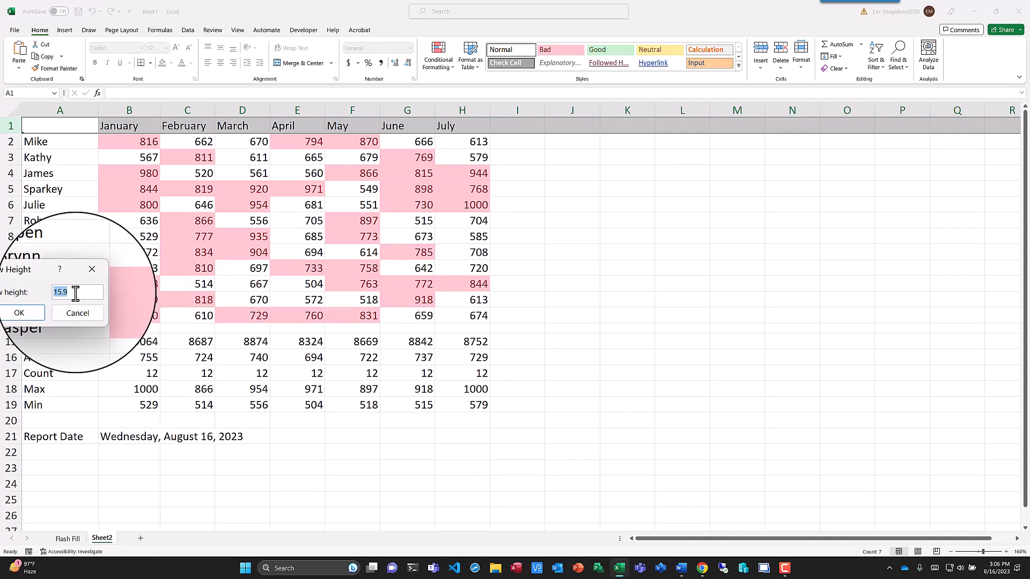
pyautogui.write('20')
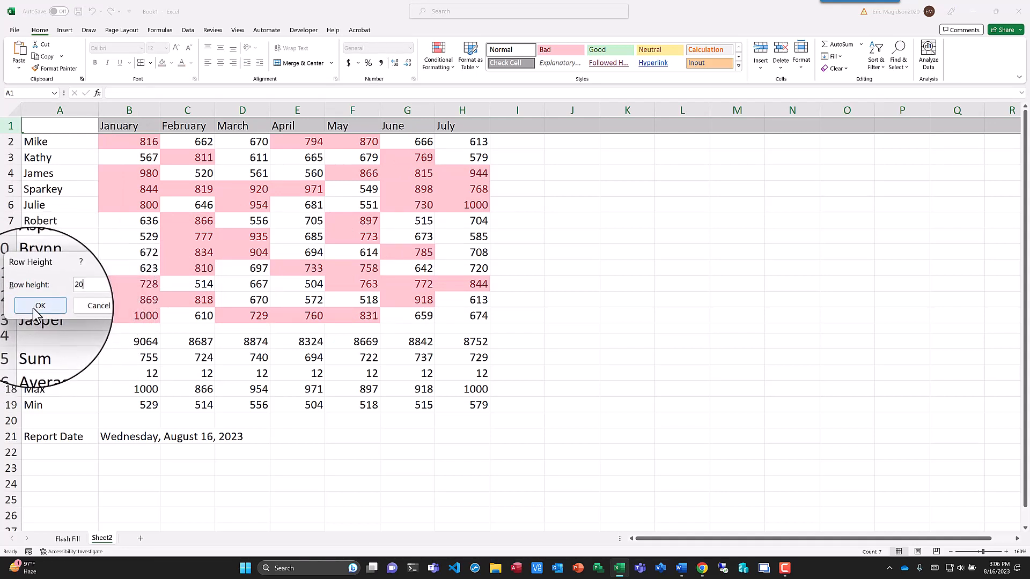
pyautogui.click(33, 308)
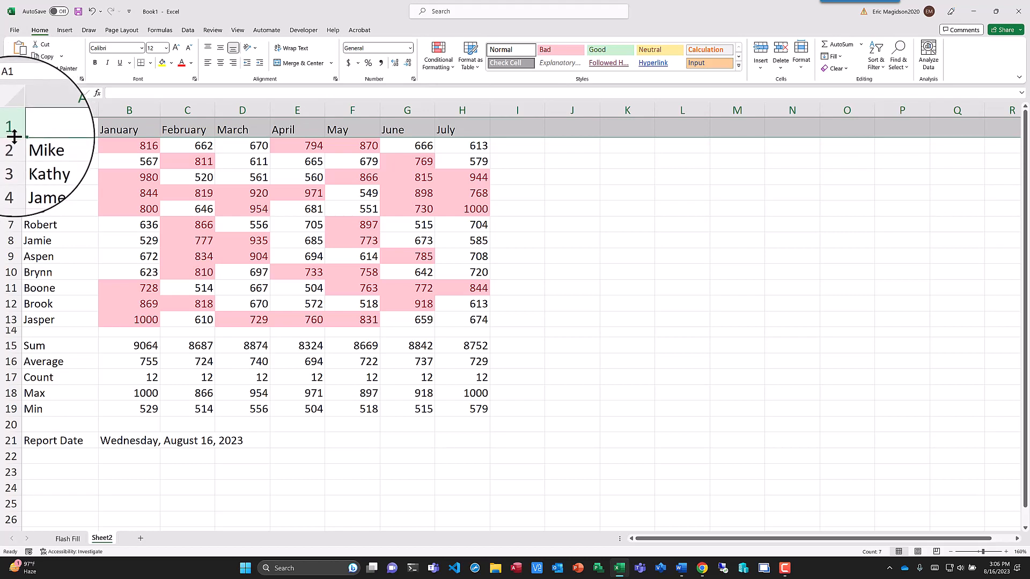
pyautogui.moveTo(14, 138); pyautogui.dragTo(14, 139)
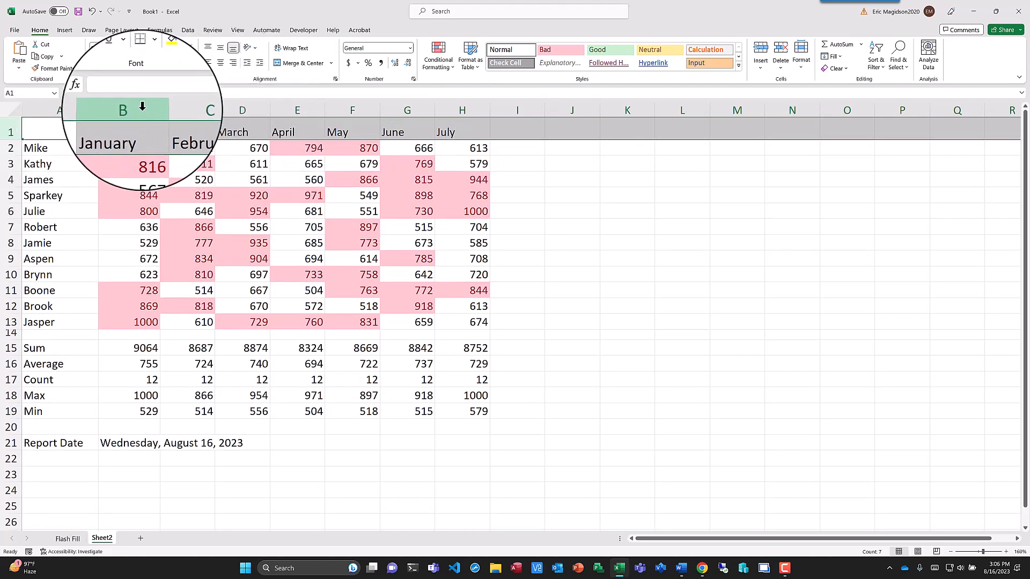
# - Center the month headings in B1:H1 horizontally
pyautogui.moveTo(142, 106); pyautogui.dragTo(446, 106)
pyautogui.moveTo(148, 133); pyautogui.dragTo(459, 135)
pyautogui.click(221, 63)
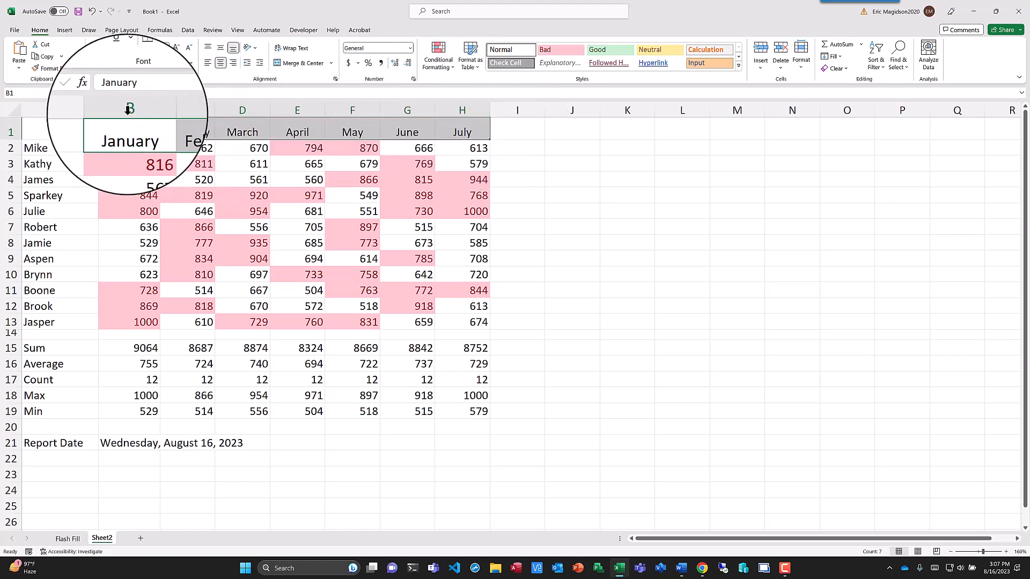
# - Widen columns B through H together to one equal width of about 10, checking the widths of individual columns
pyautogui.moveTo(127, 108); pyautogui.dragTo(481, 108)
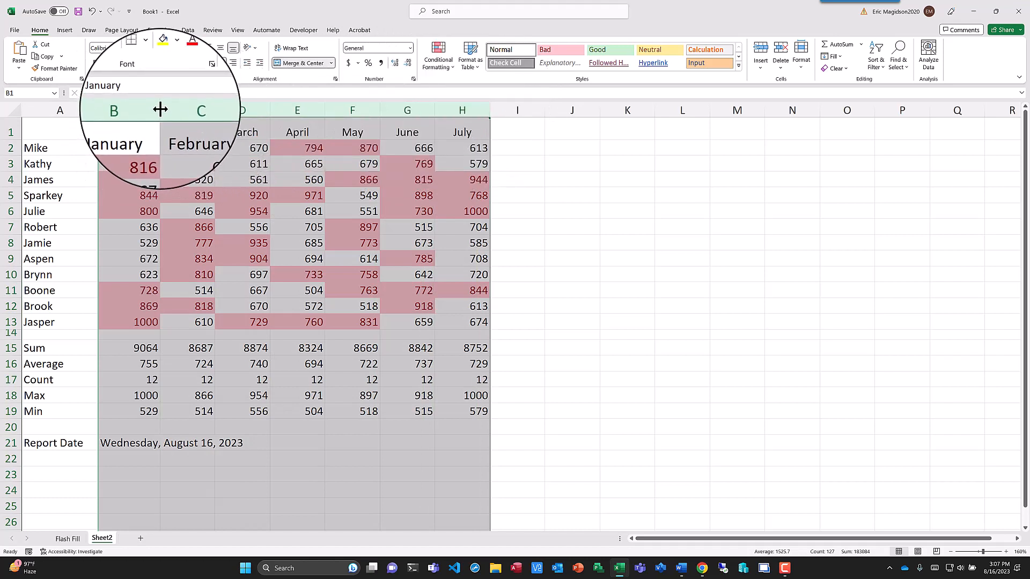
pyautogui.moveTo(160, 109); pyautogui.dragTo(162, 109)
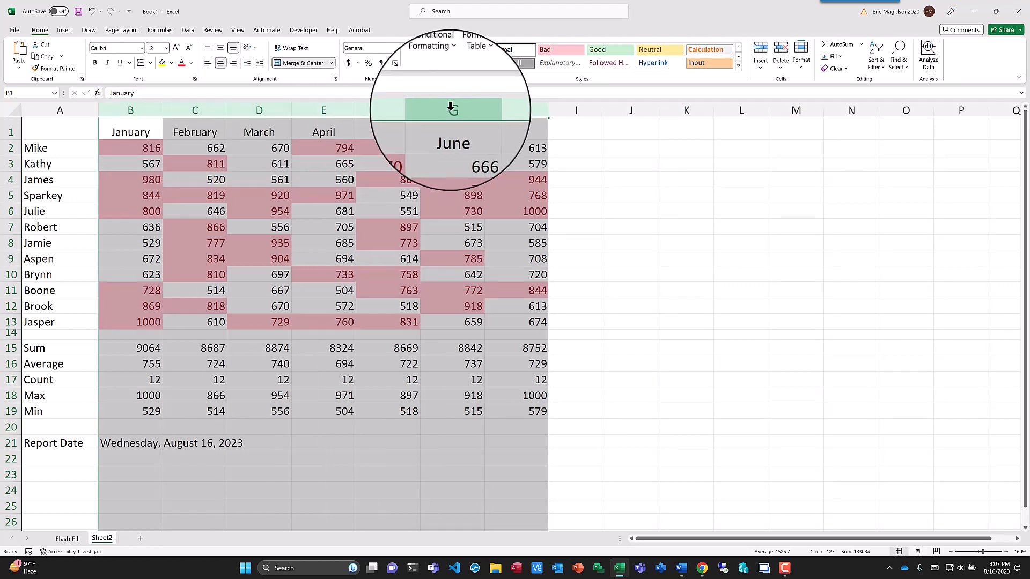
pyautogui.click(474, 108)
pyautogui.click(484, 110)
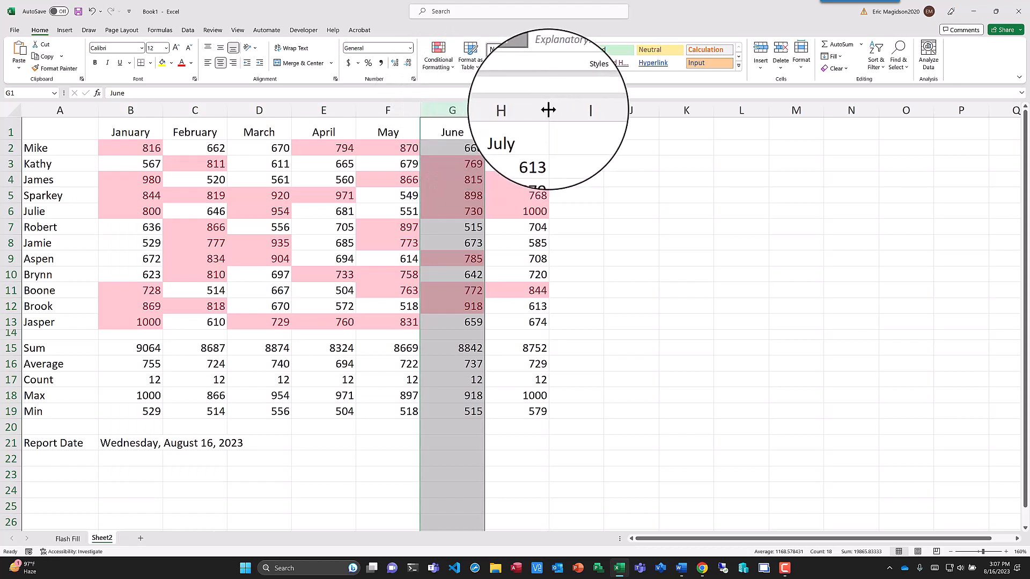
pyautogui.moveTo(548, 110); pyautogui.dragTo(548, 110)
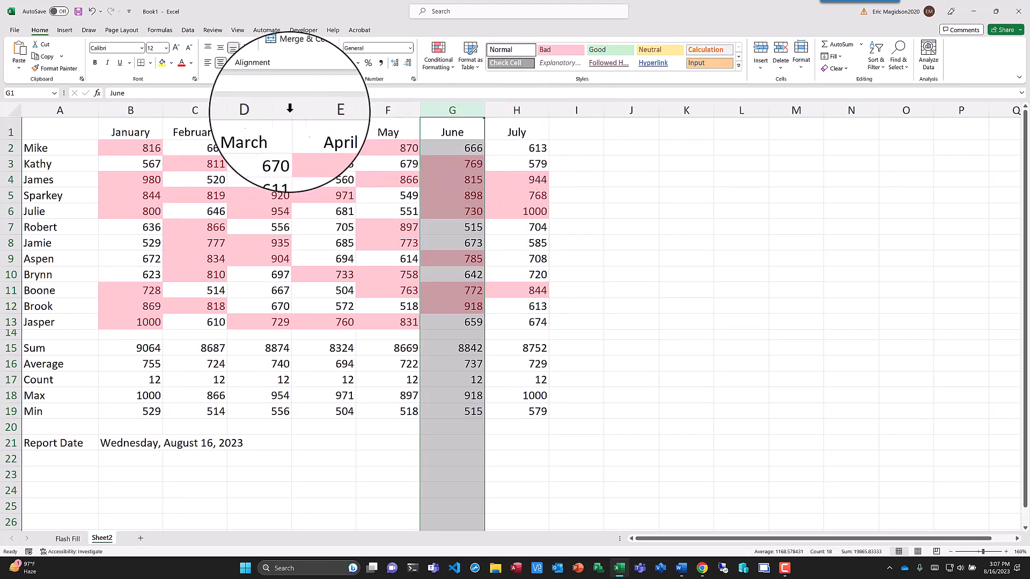
pyautogui.click(129, 110)
pyautogui.click(161, 111)
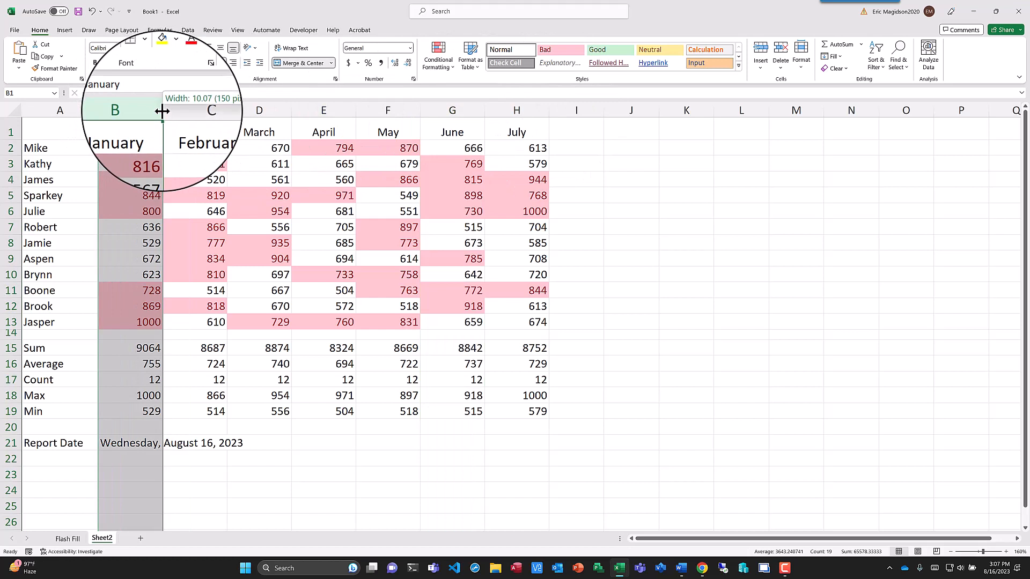
pyautogui.moveTo(143, 109); pyautogui.dragTo(546, 110)
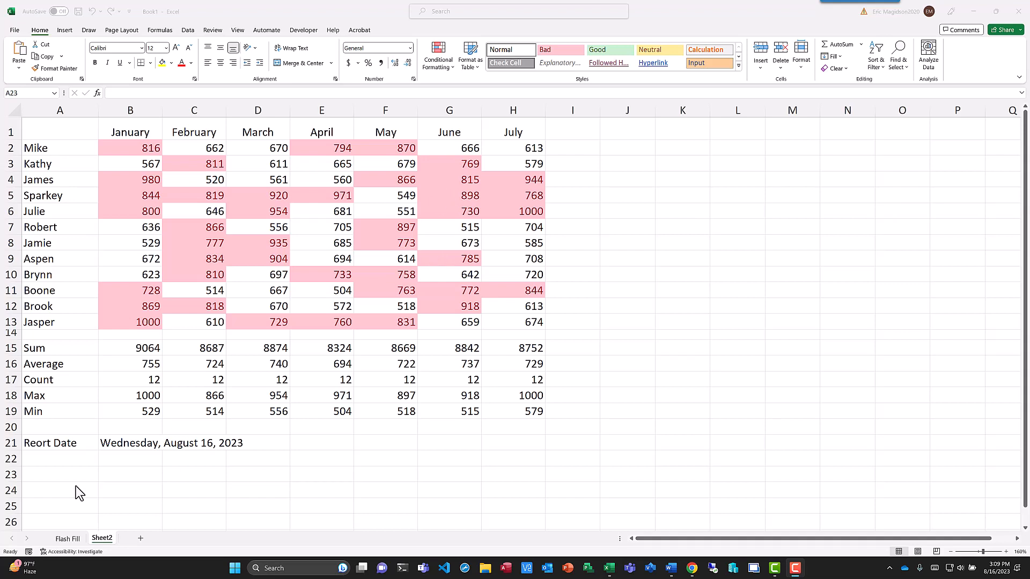
# - Spell-check the whole sheet, ignoring the flagged name in A5 once and changing Reort to Report in A21
pyautogui.click(215, 31)
pyautogui.click(20, 59)
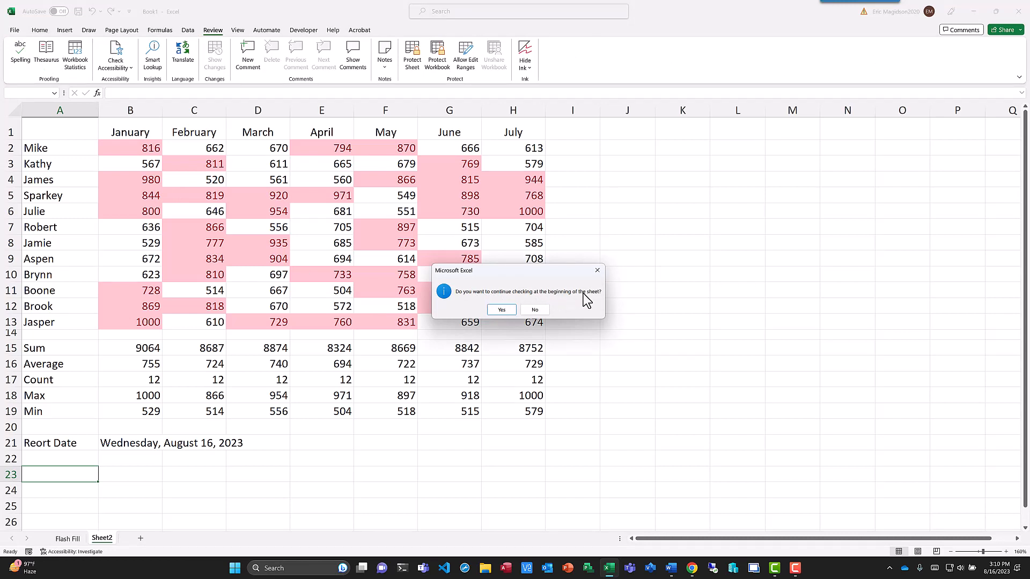
pyautogui.click(506, 312)
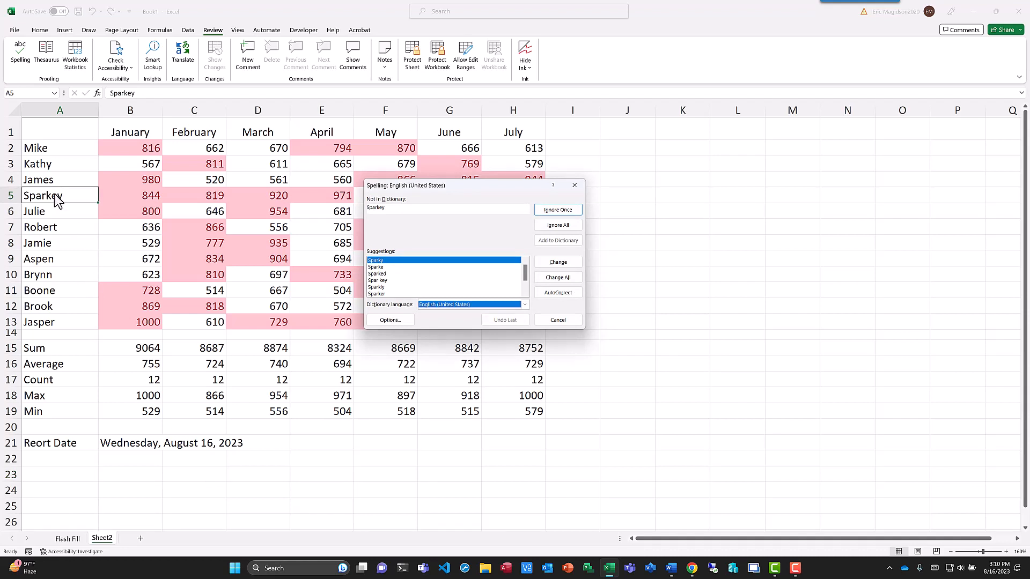
pyautogui.click(572, 211)
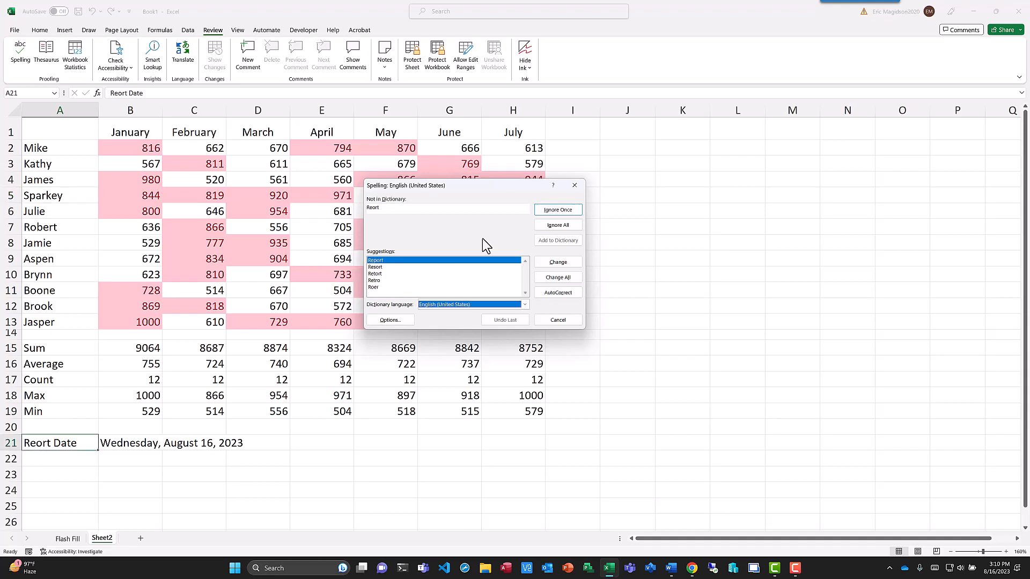
pyautogui.click(565, 269)
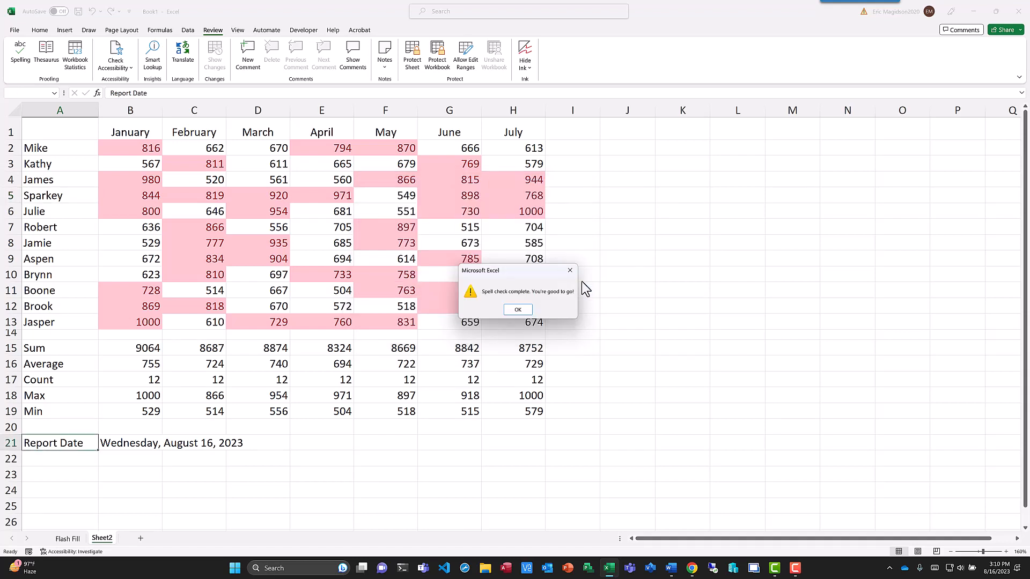
pyautogui.click(515, 310)
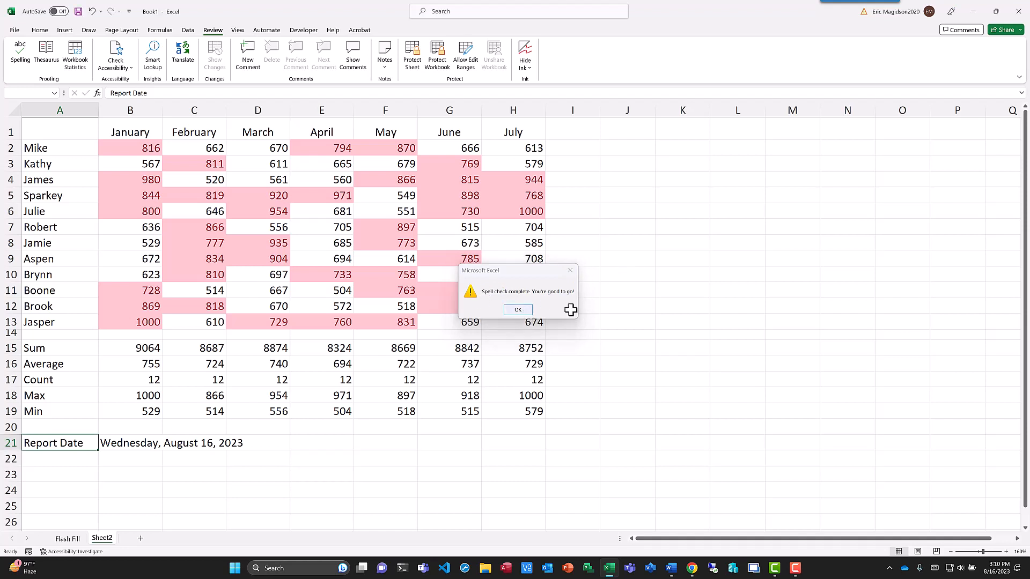